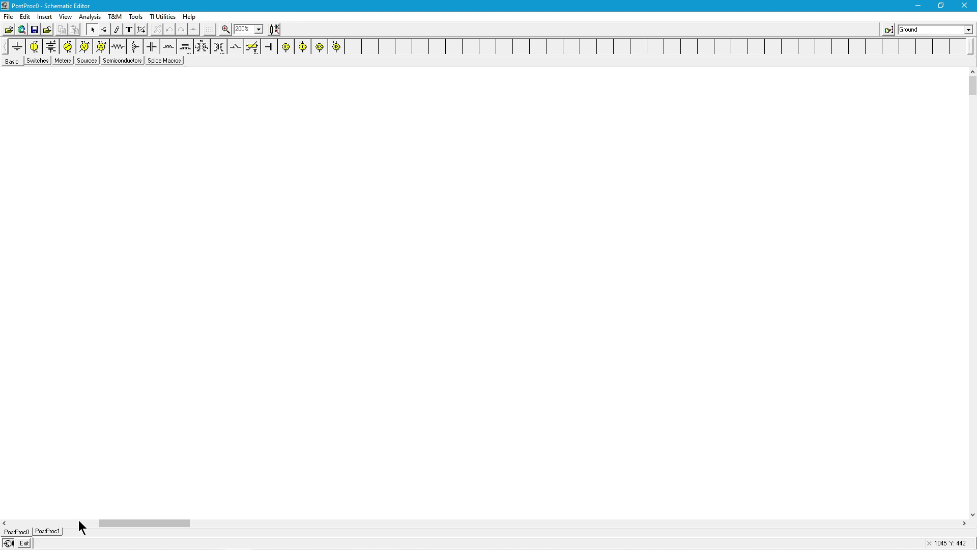
Scroll the schematic left to show the PostProc0 diode circuit with D1 1N4001, R1 and R2
left_click(79, 522)
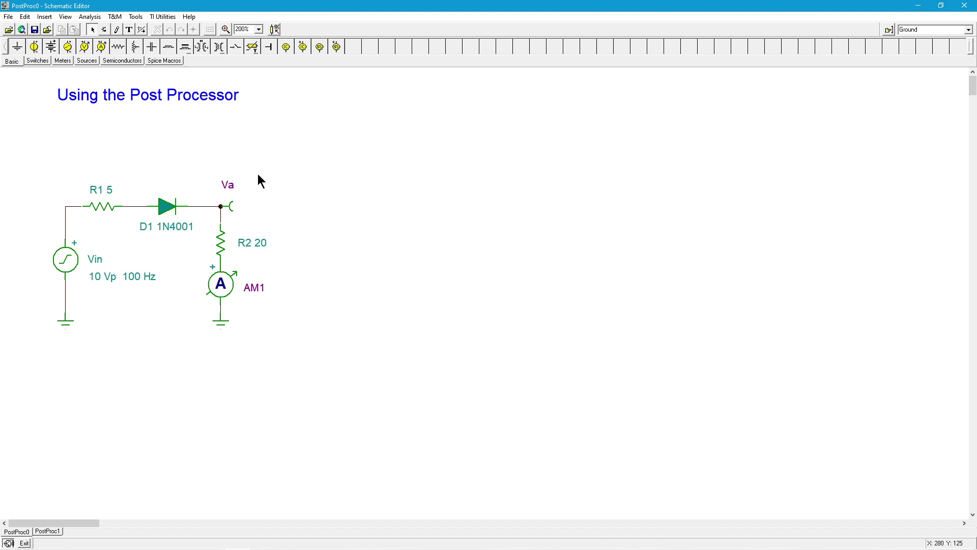
Run a transient analysis with End display 30m and open the TR result2 waveforms
left_click(87, 16)
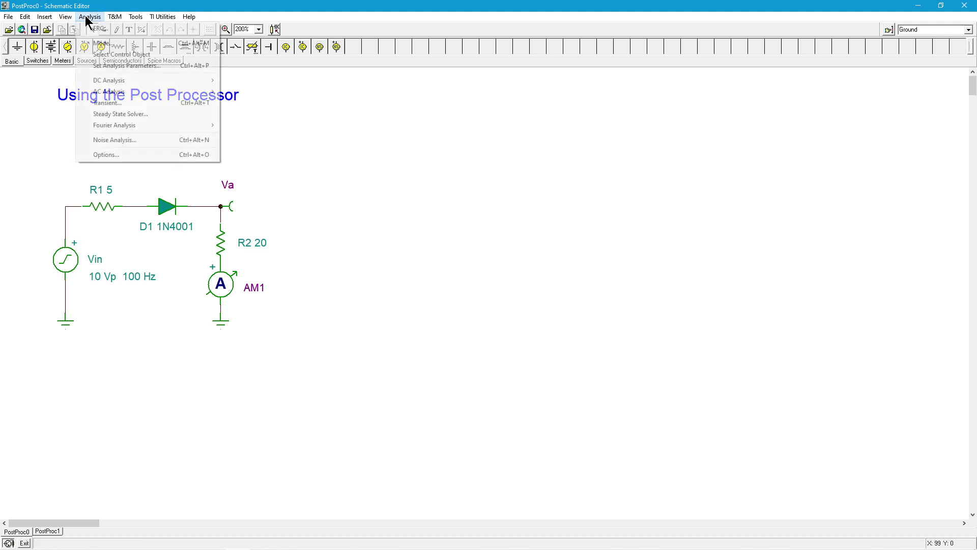
left_click(129, 102)
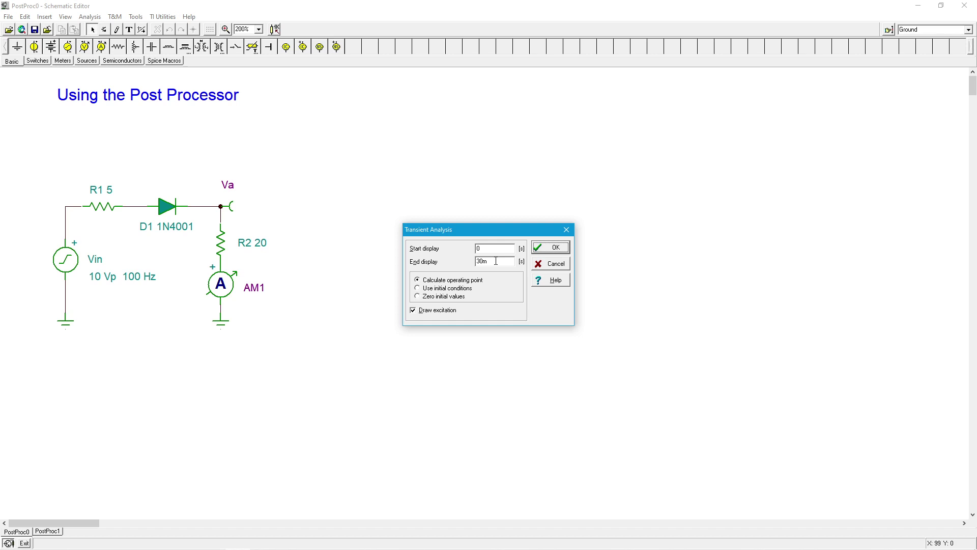
left_click(558, 249)
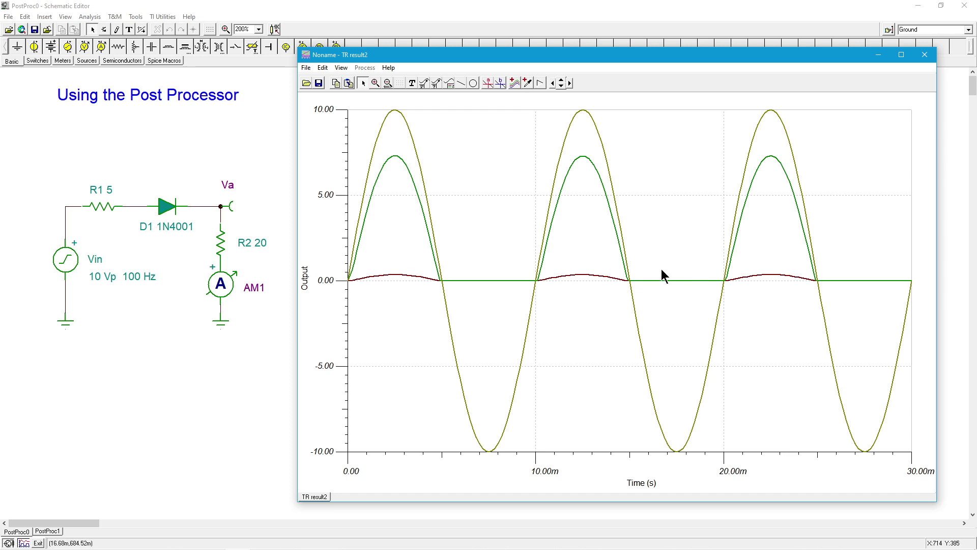
Set the Va curve's colour to Blue in its properties and place a legend on the graph
left_click(586, 158)
right_click(586, 157)
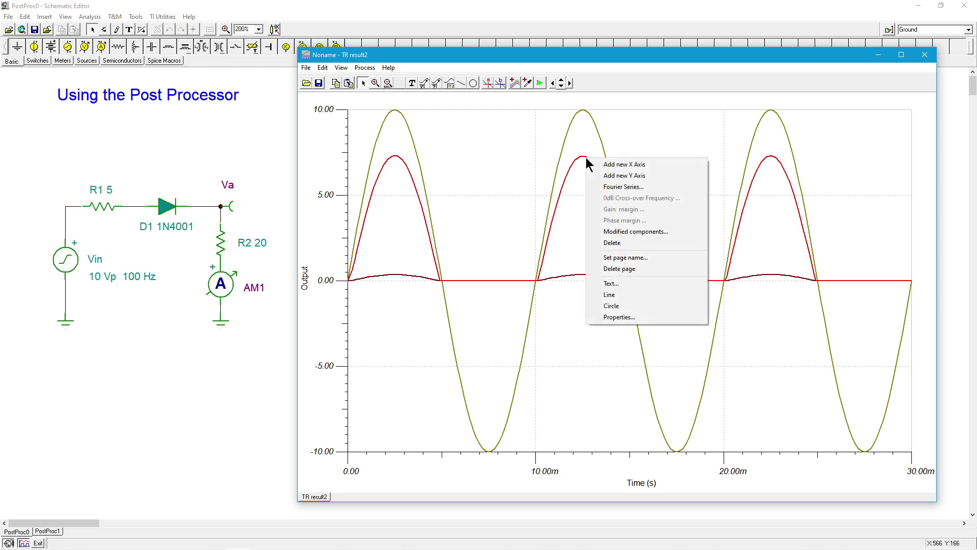
left_click(639, 317)
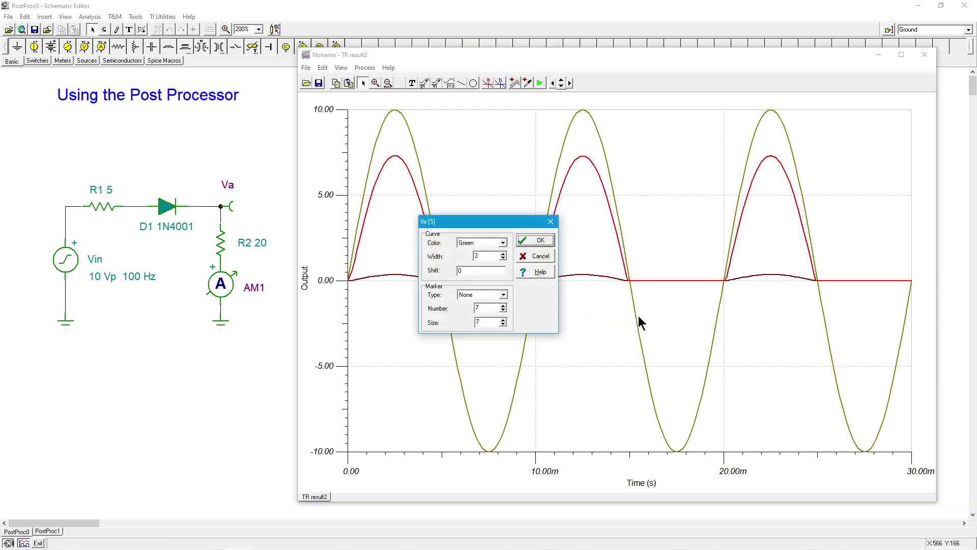
left_click(503, 243)
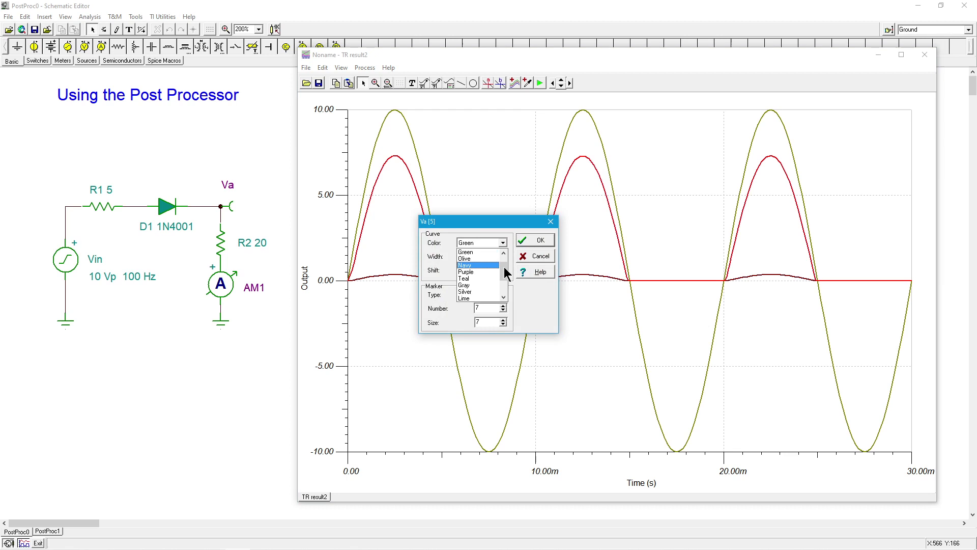
left_click_drag(504, 267, 505, 282)
left_click(483, 292)
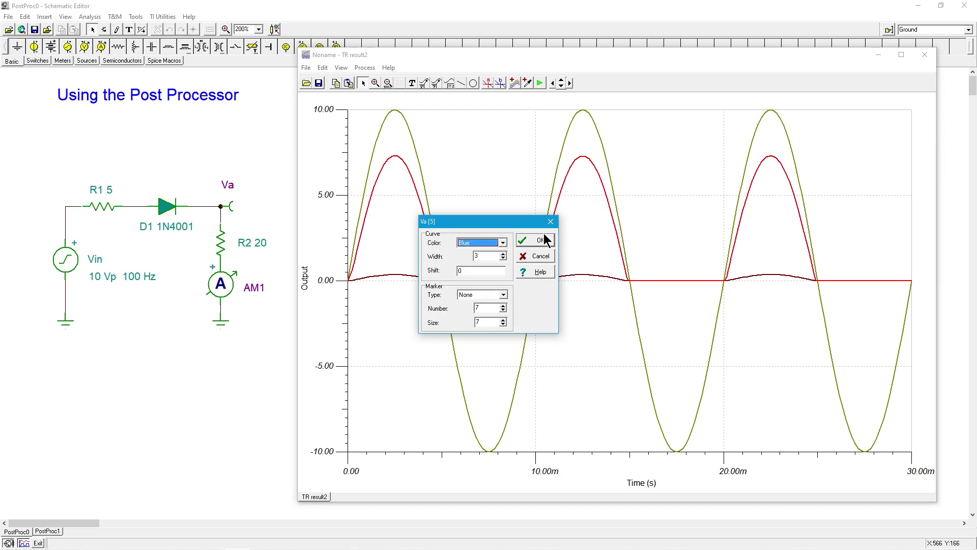
left_click(542, 240)
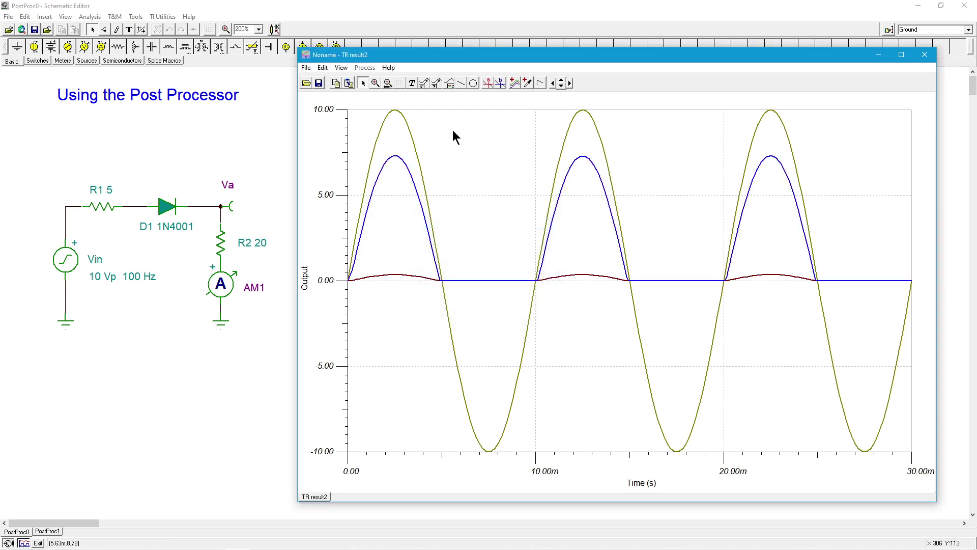
left_click(450, 83)
left_click(451, 111)
left_click(443, 115)
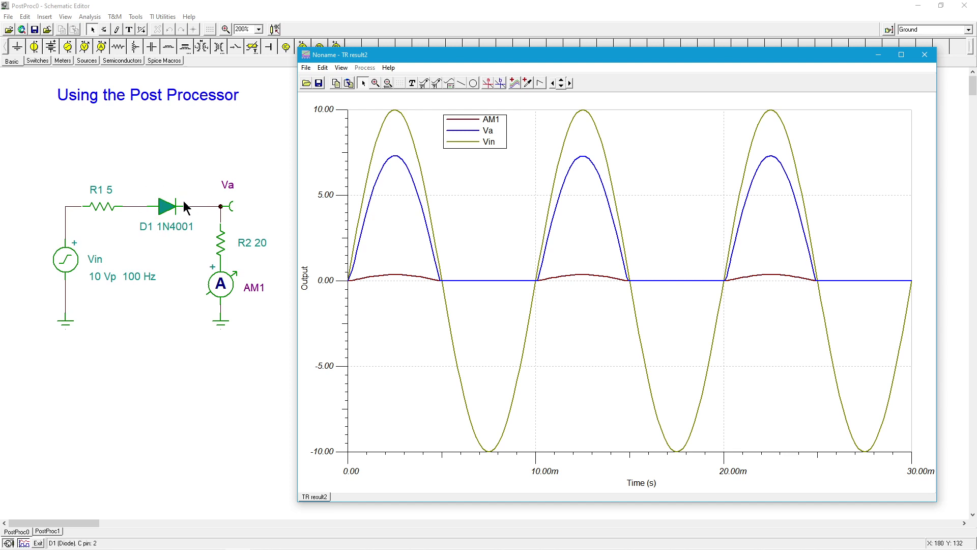
Add a separate Y axis for the AM1 curve and drag the legend further right
mouse_move(395, 156)
left_click(397, 274)
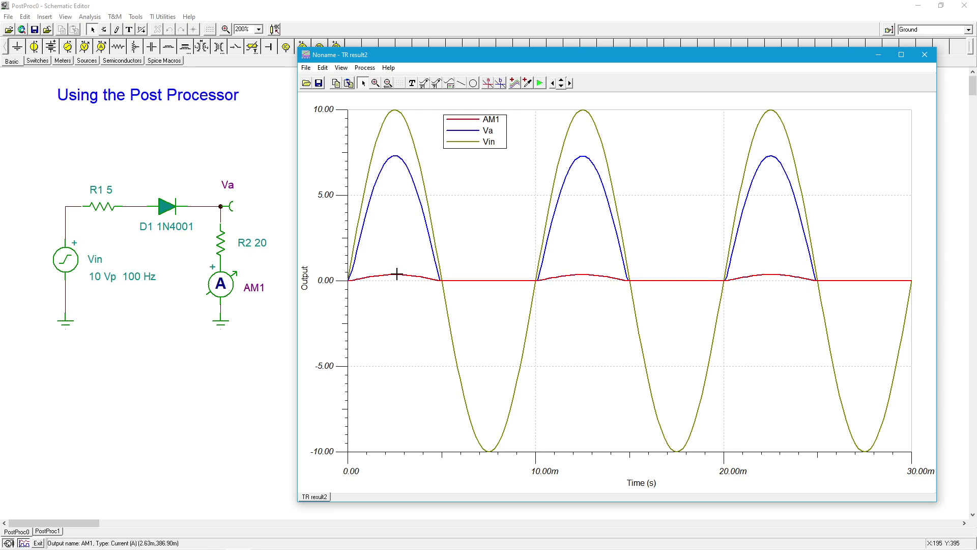
right_click(397, 275)
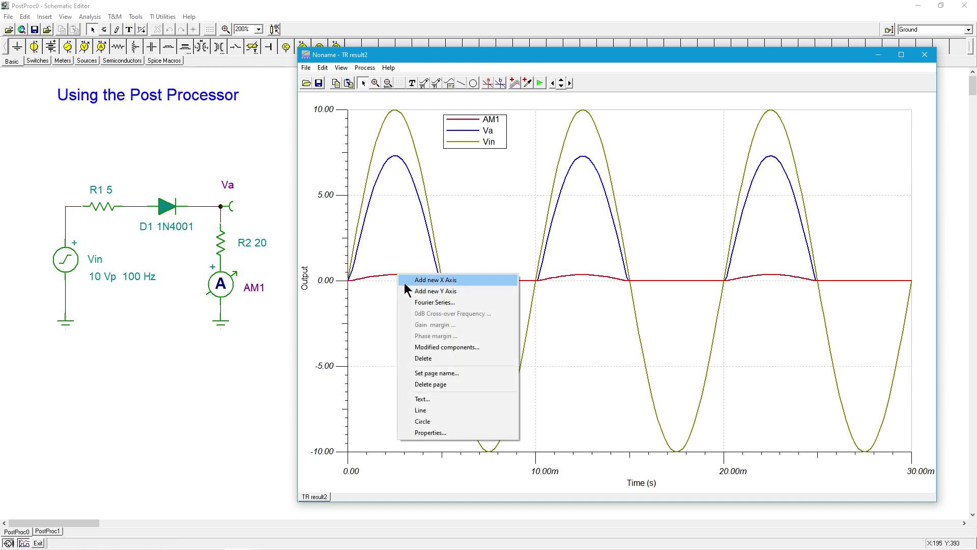
left_click(413, 291)
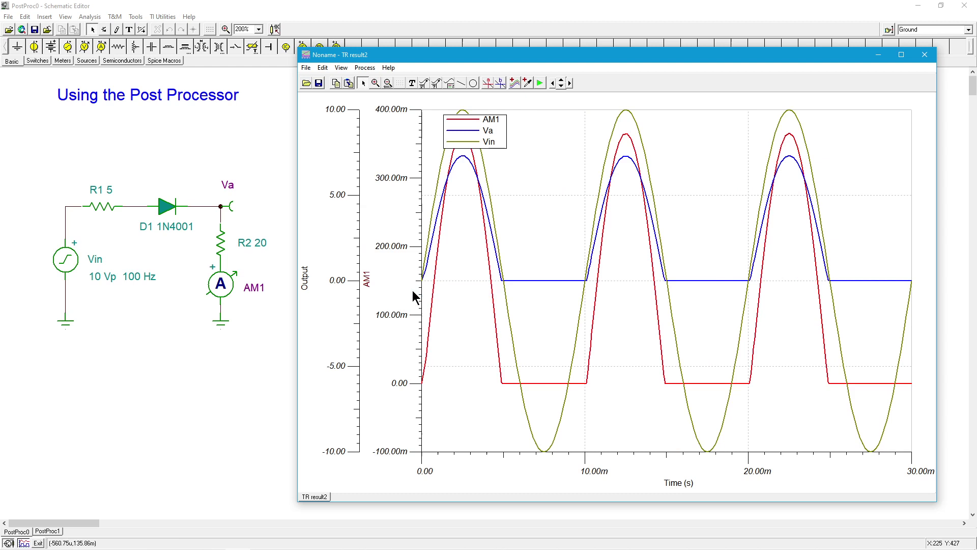
left_click_drag(486, 127, 555, 129)
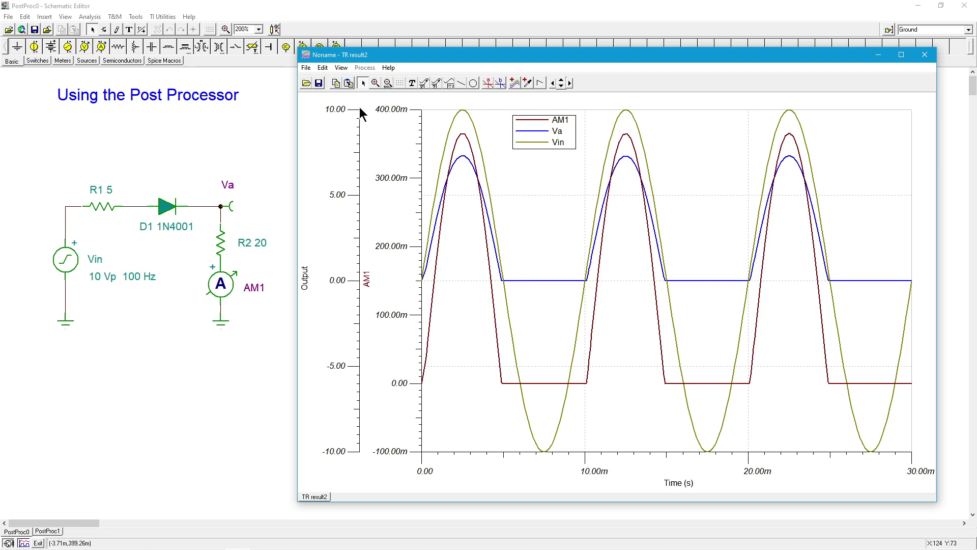
Delete the AM1 Y axis so AM1, Va and Vin share the -10 to 10 Output axis
right_click(409, 315)
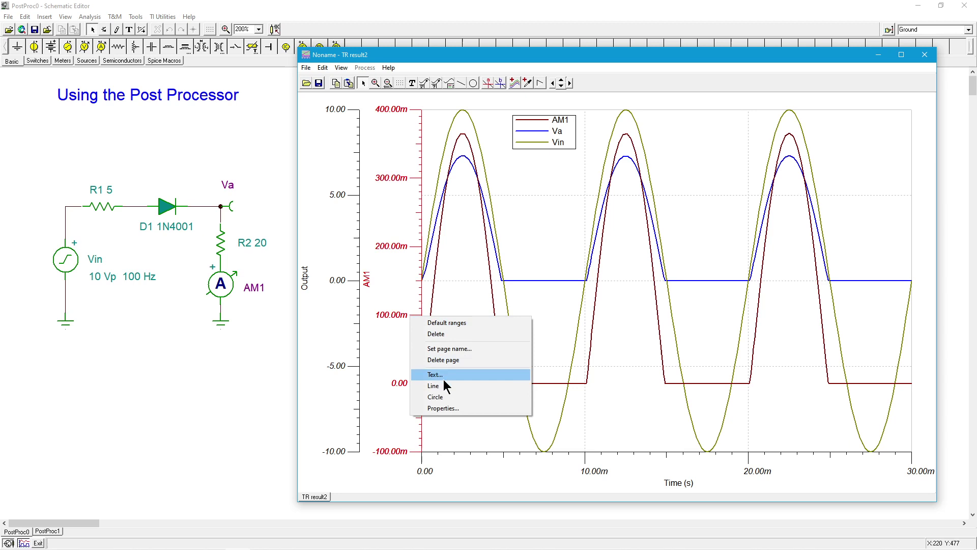
left_click(444, 334)
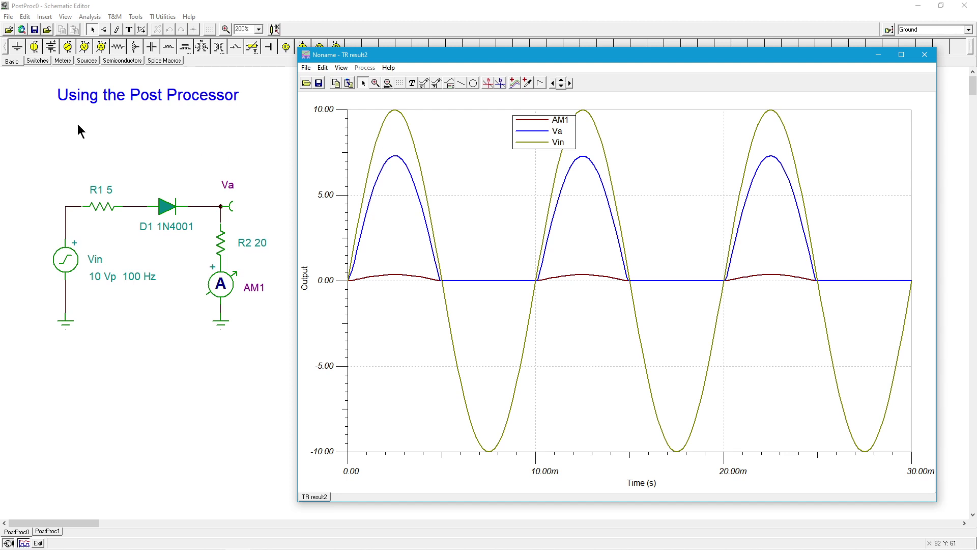
Launch the Post-processor from the graph window, listing AM1, Va and Vin as curves
left_click(62, 61)
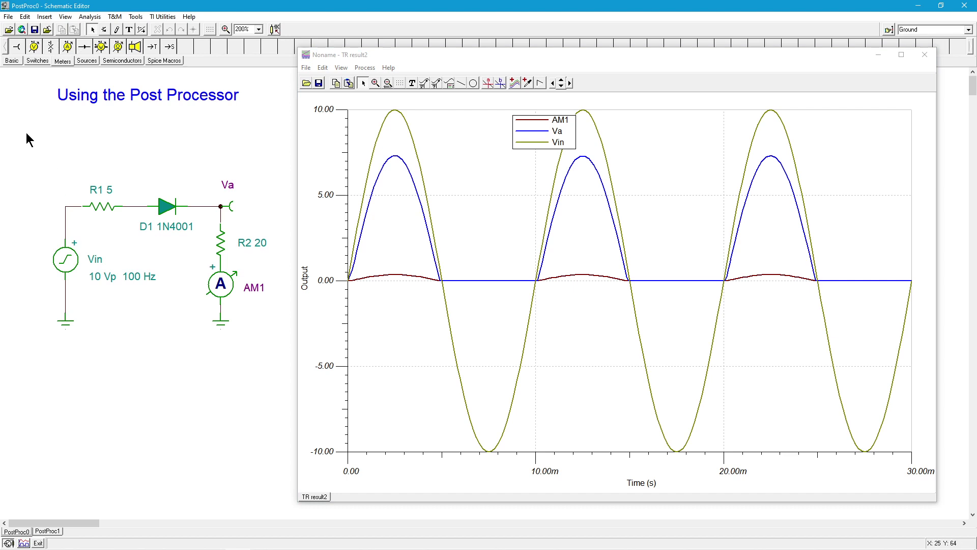
left_click(17, 45)
left_click(515, 83)
Move the Post-processor dialog higher and expand it with More >> to show MyFunction1
left_click(515, 83)
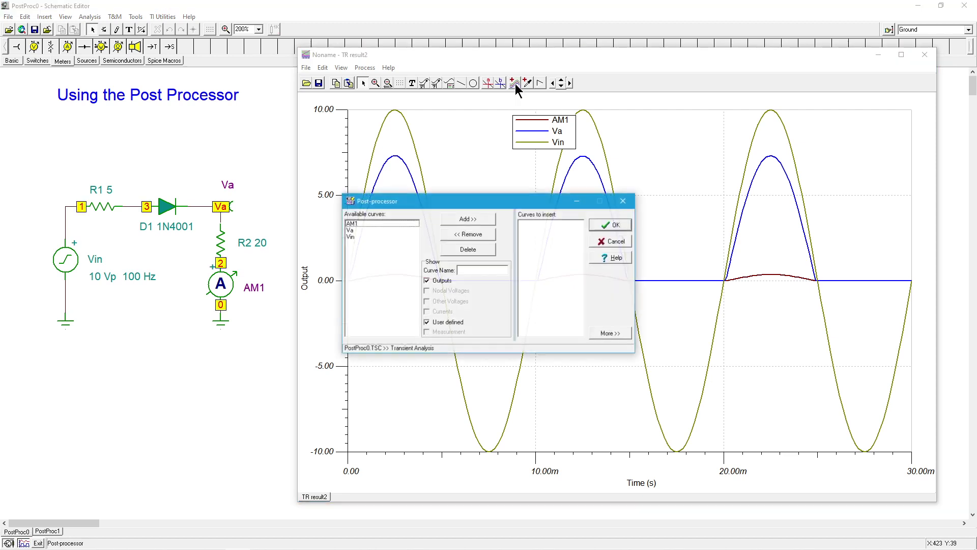
left_click_drag(499, 206, 510, 147)
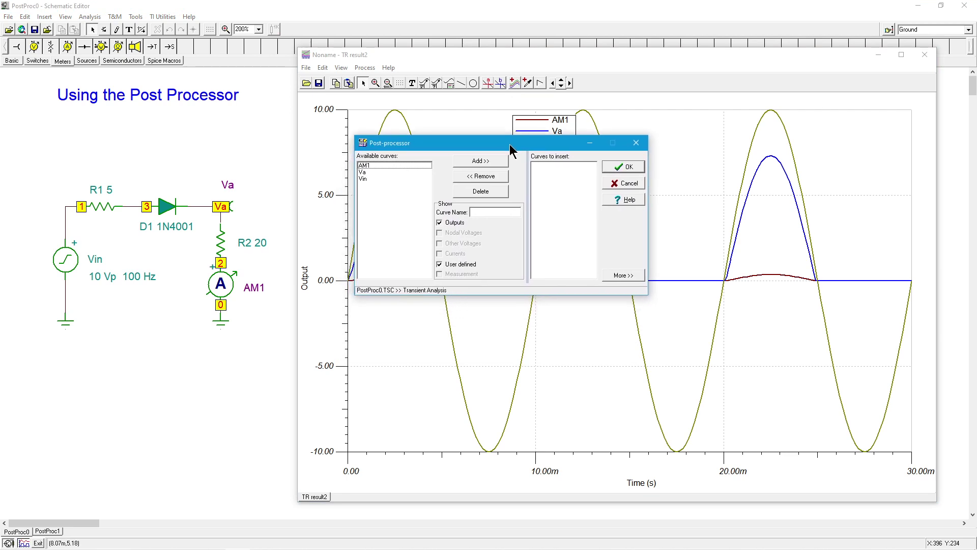
left_click(623, 275)
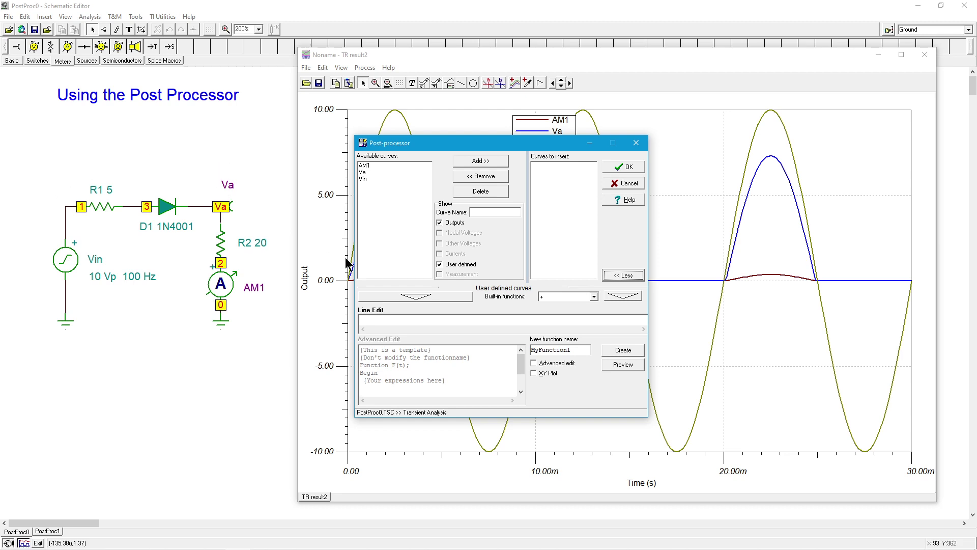
Build the formula Vin(t)-Va(t) in the Line Edit field
left_click(366, 179)
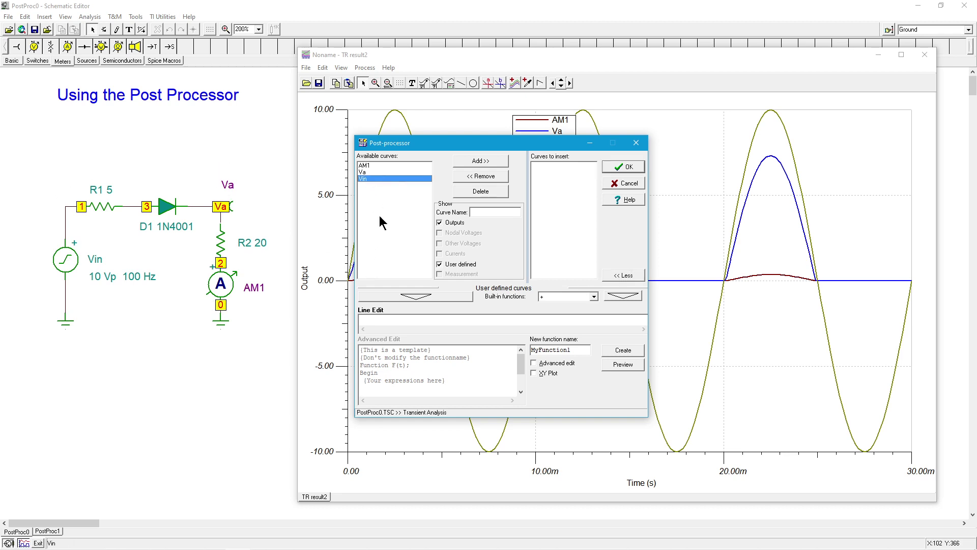
left_click(416, 297)
left_click(593, 296)
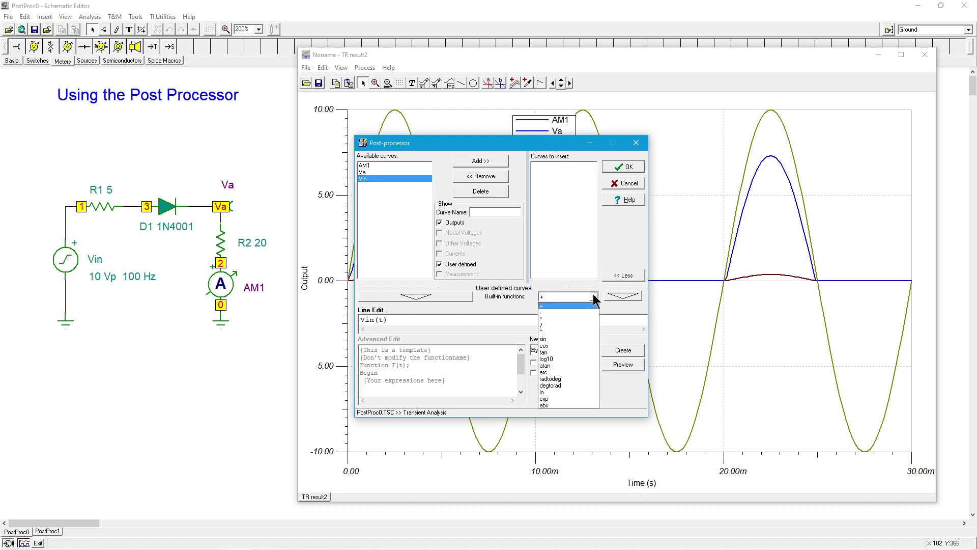
left_click(556, 312)
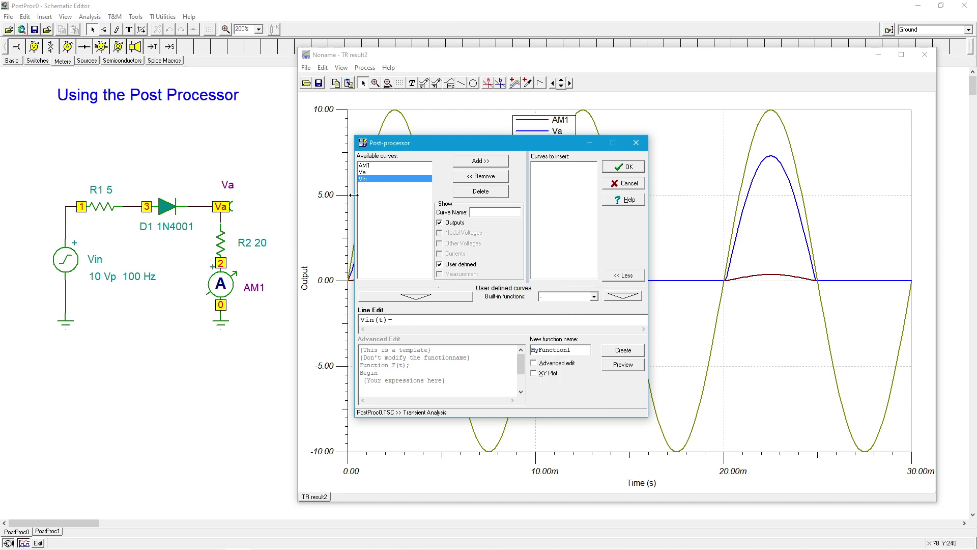
left_click(366, 172)
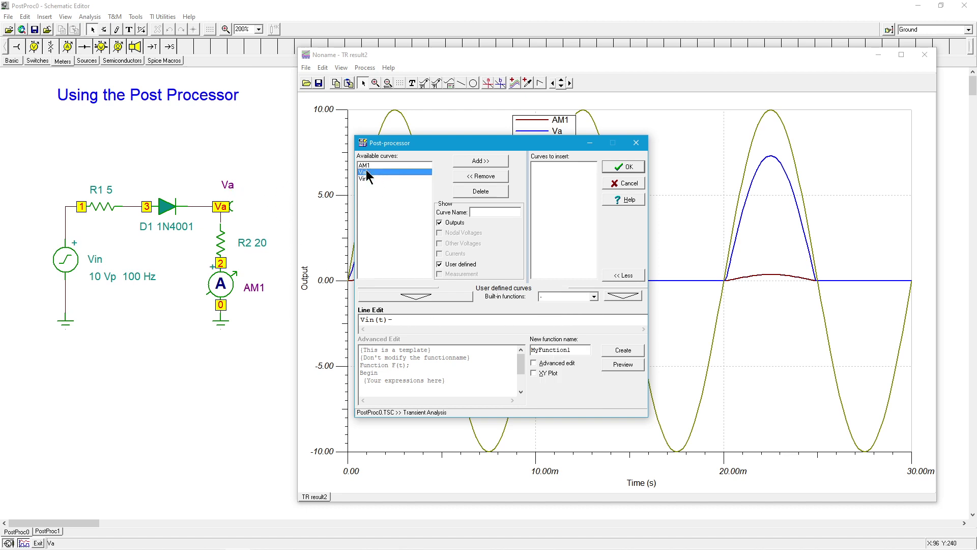
left_click(423, 296)
Name the function Vrd, create it, and add it to the TR result2 graph
left_click(579, 349)
left_click_drag(579, 349, 532, 350)
type("Vrd")
left_click(624, 349)
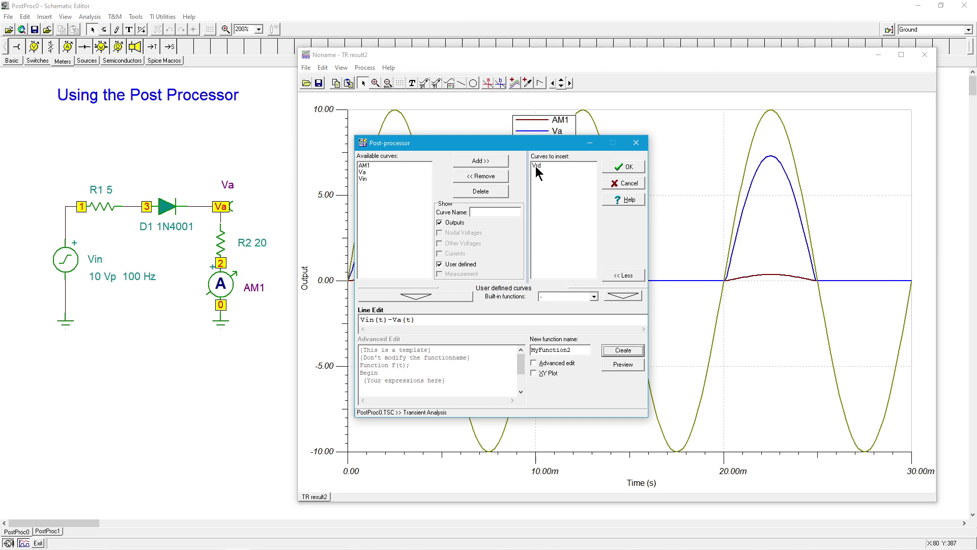
left_click(623, 170)
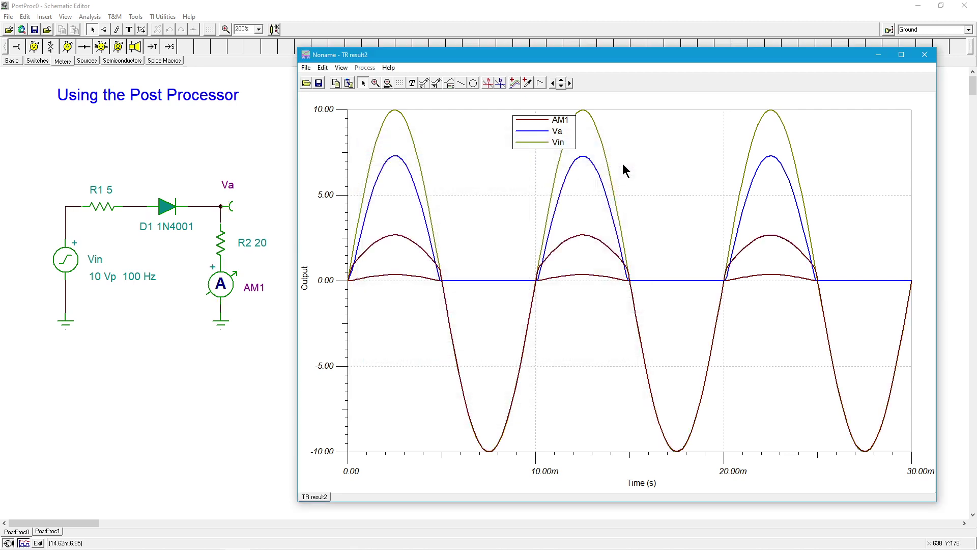
Set the Vrd curve's colour to Teal and delete the old legend
left_click(403, 236)
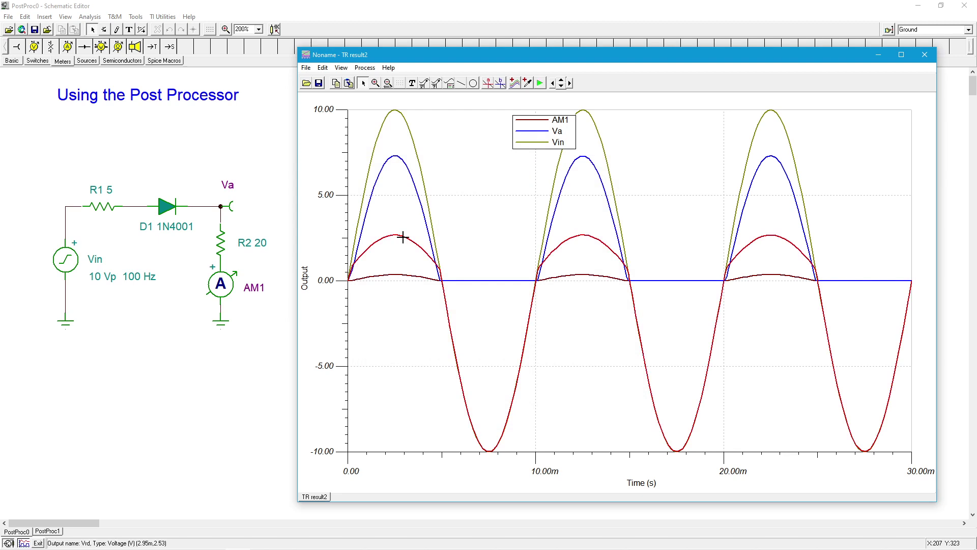
right_click(403, 238)
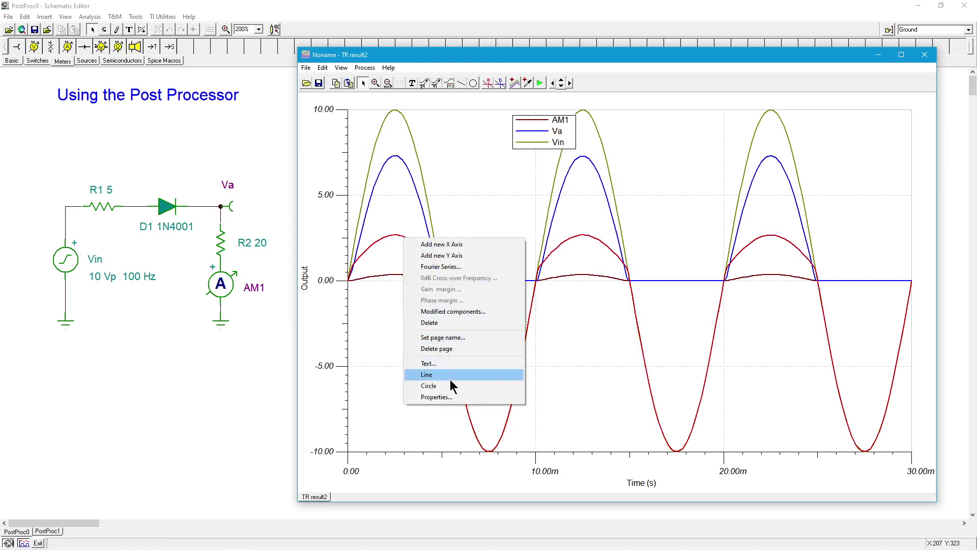
left_click(462, 396)
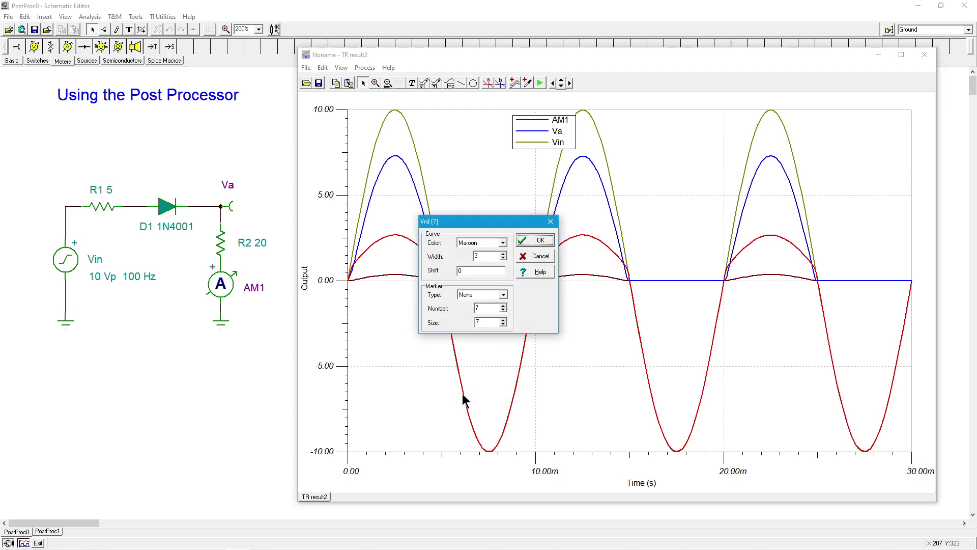
left_click(503, 243)
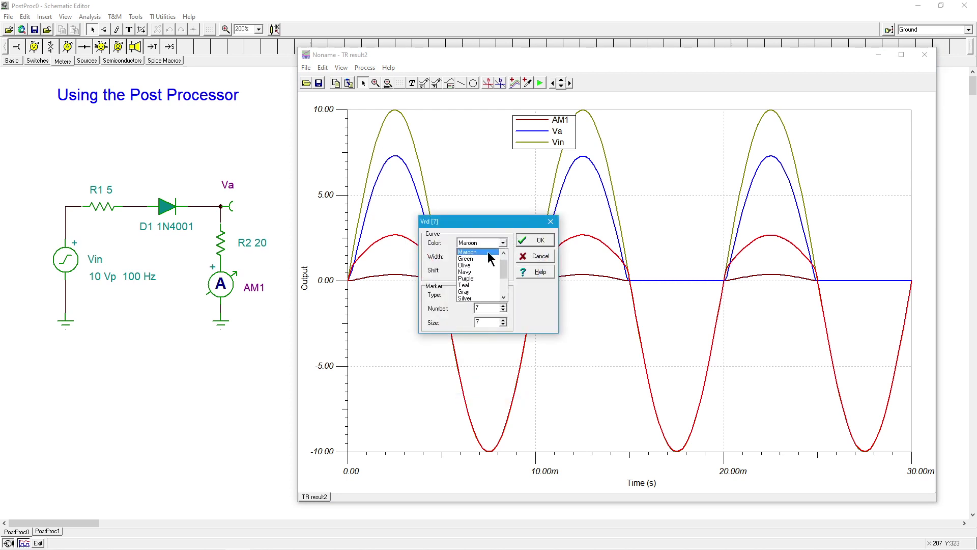
left_click(472, 285)
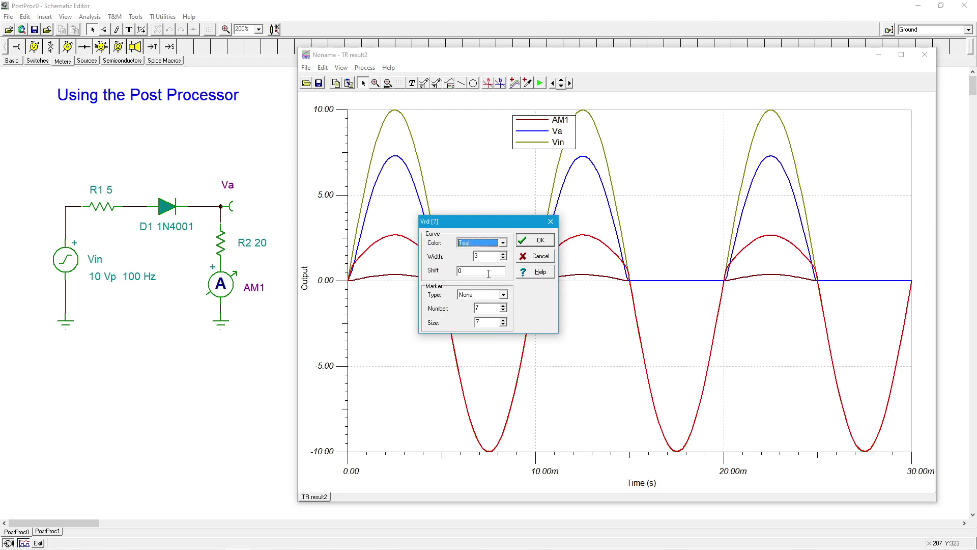
left_click(533, 240)
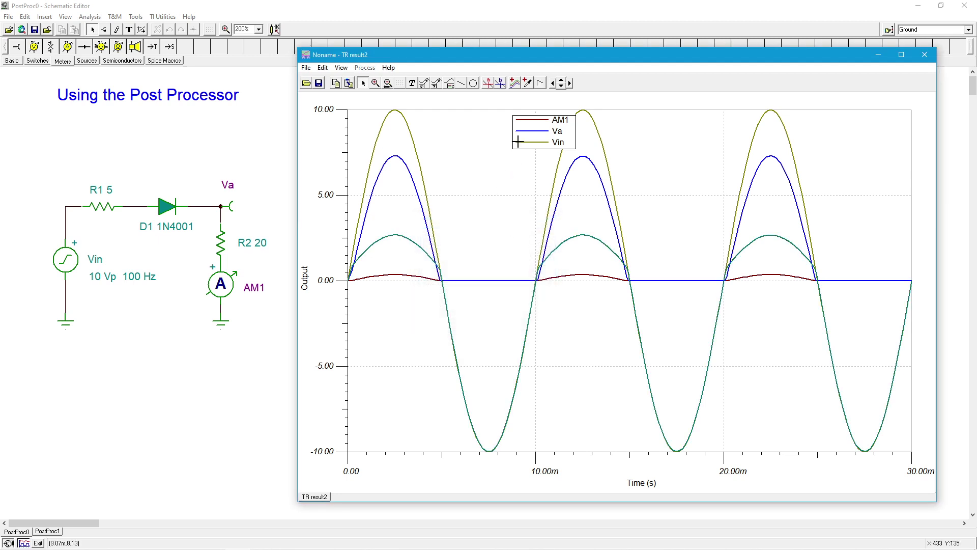
key("Delete")
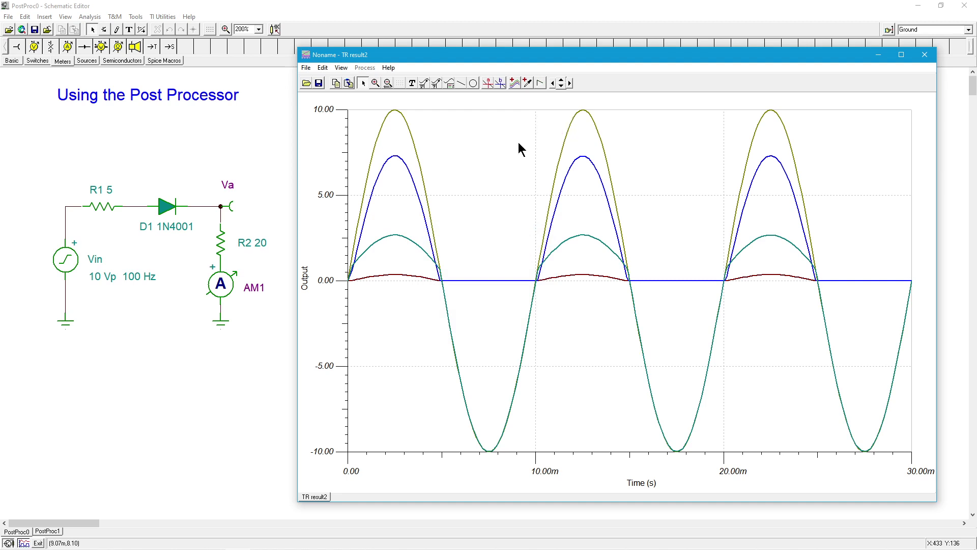
left_click(449, 83)
Place the new legend for AM1, Va, Vin and Vrd at the plot's top-left corner
left_click(442, 117)
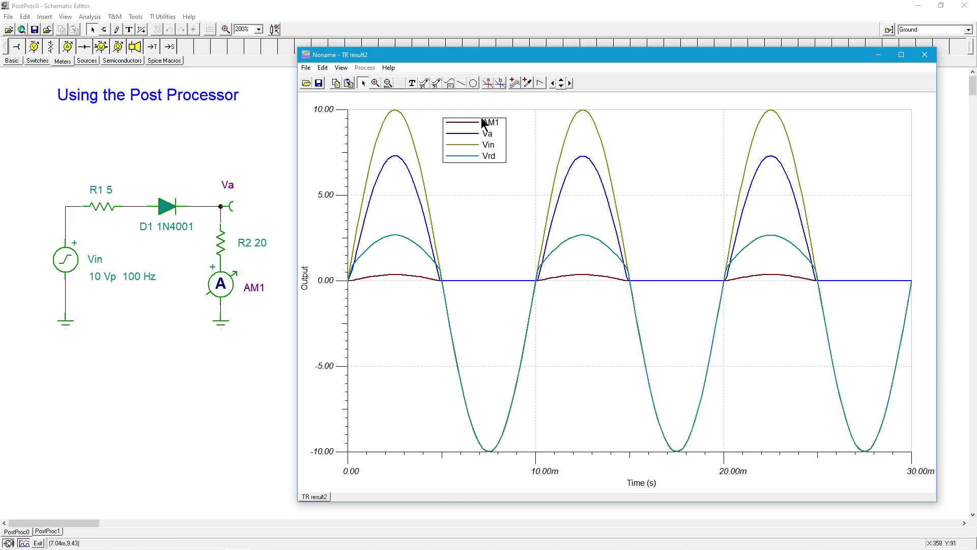
left_click(487, 83)
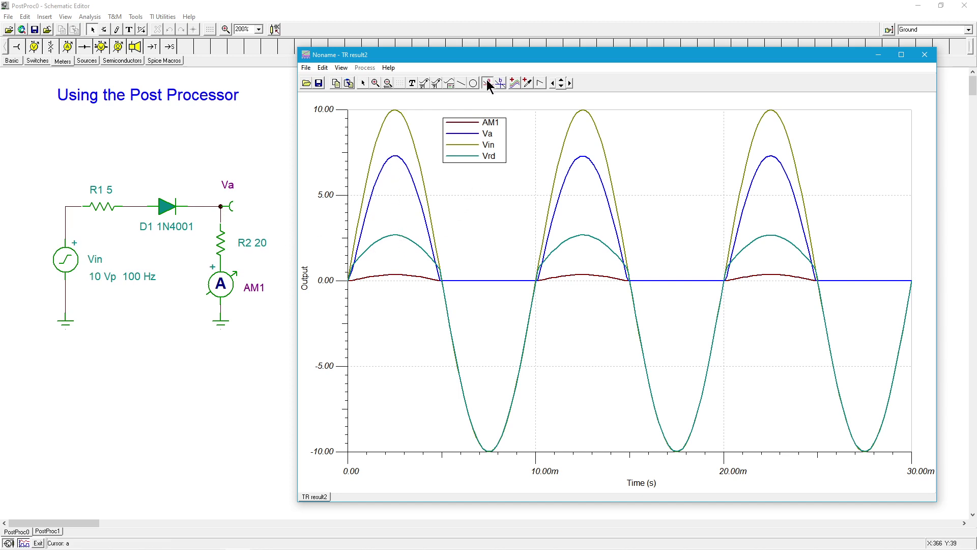
left_click(404, 165)
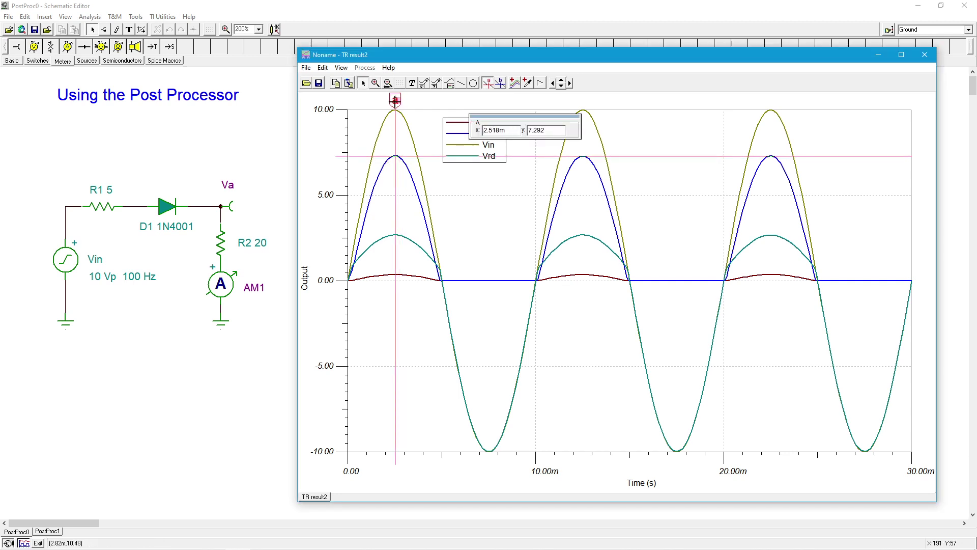
left_click_drag(395, 100, 395, 100)
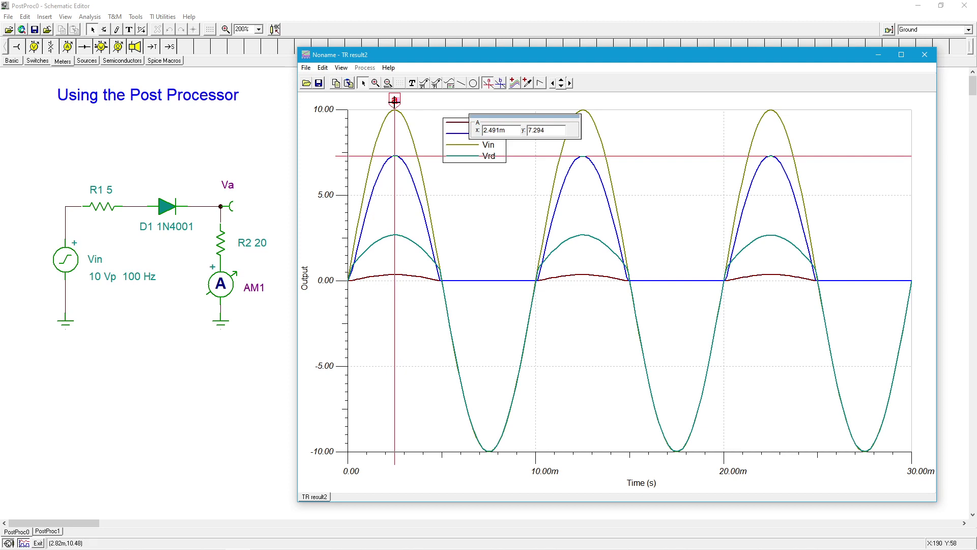
left_click(488, 83)
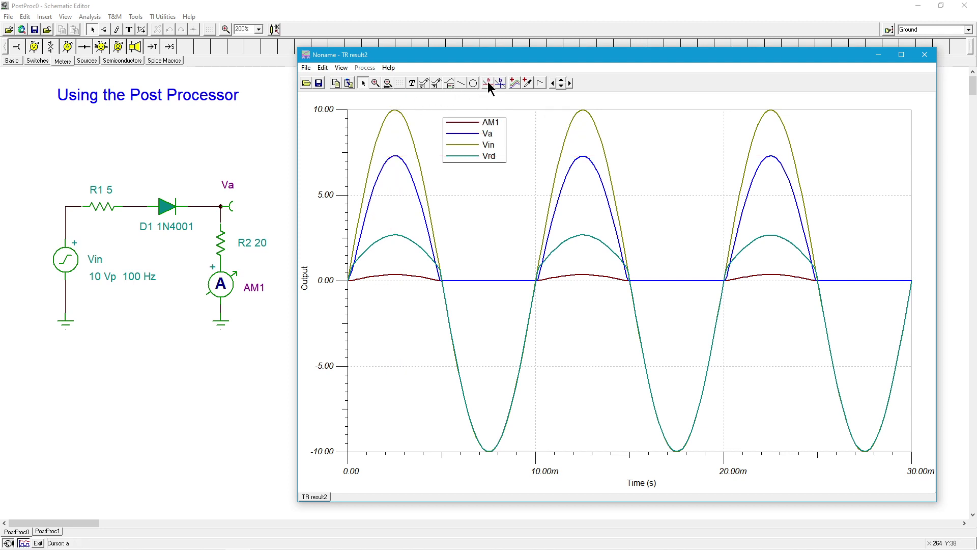
left_click(488, 82)
left_click(396, 235)
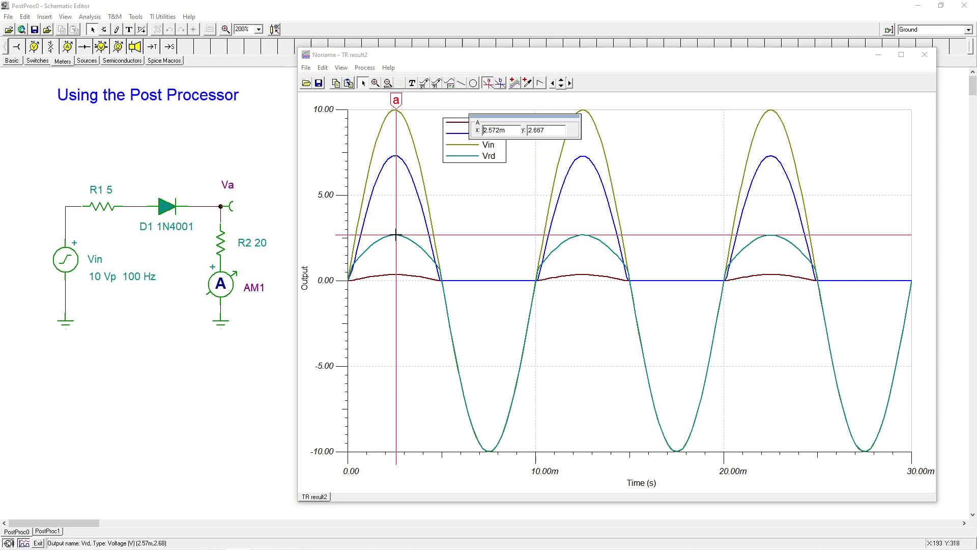
left_click_drag(396, 100, 396, 101)
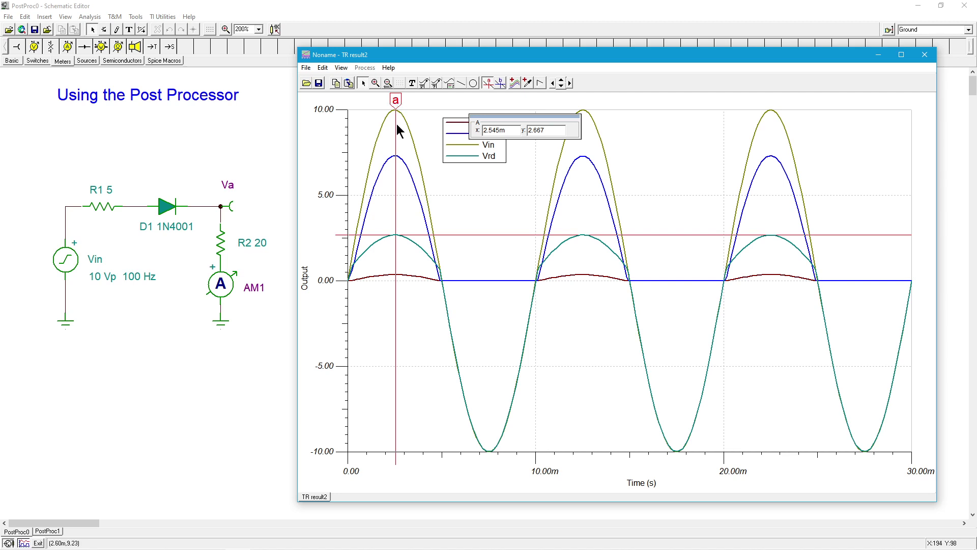
left_click(488, 83)
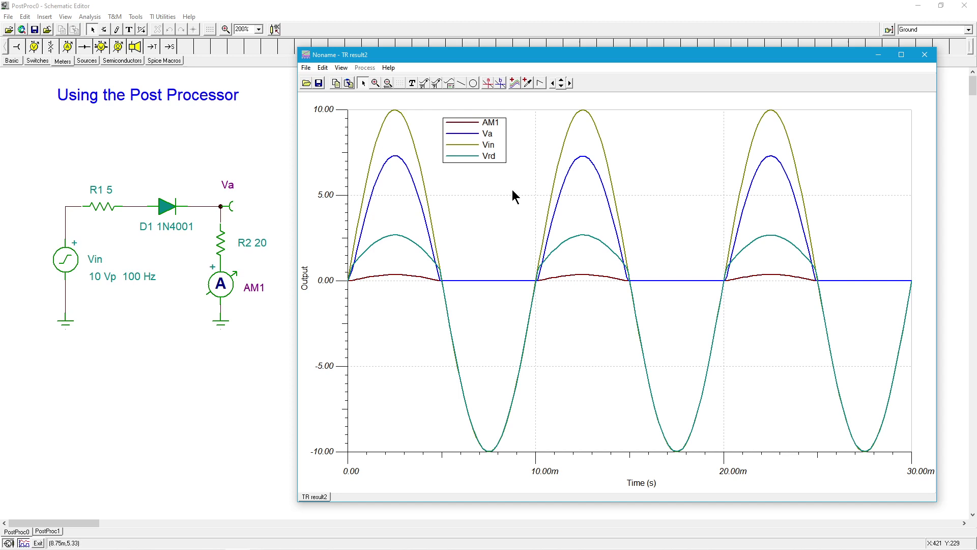
Open the Post-processor and delete the Vrd curve from the available curves
left_click(515, 82)
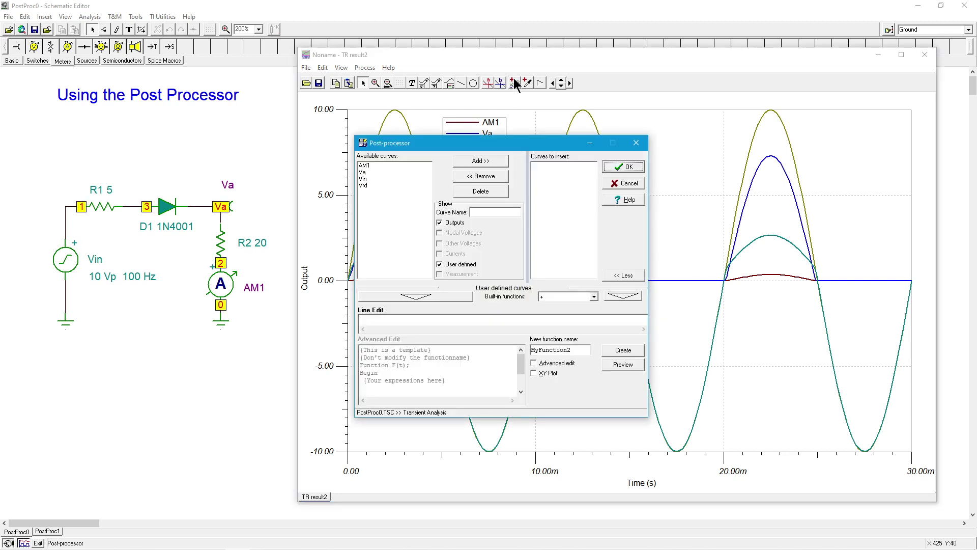
left_click_drag(509, 144, 609, 126)
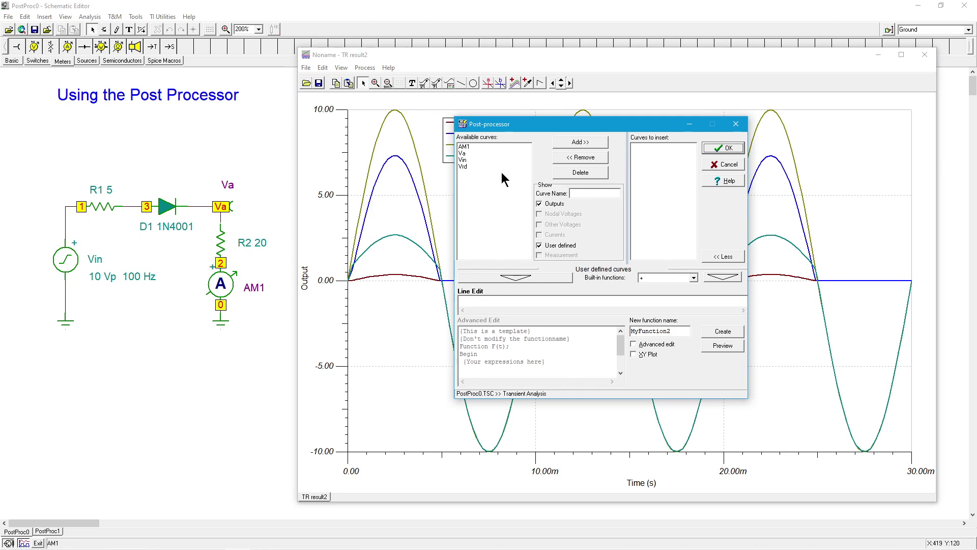
left_click(462, 166)
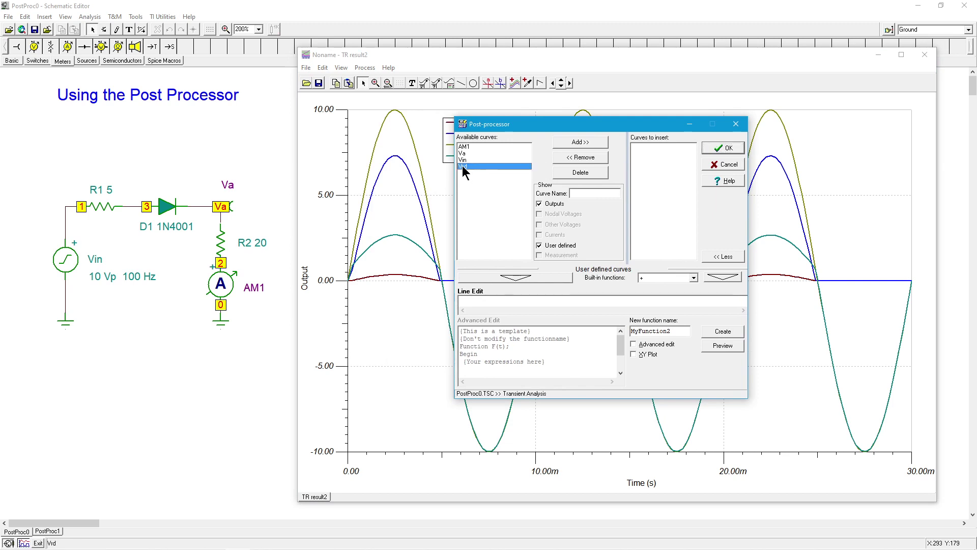
left_click(591, 170)
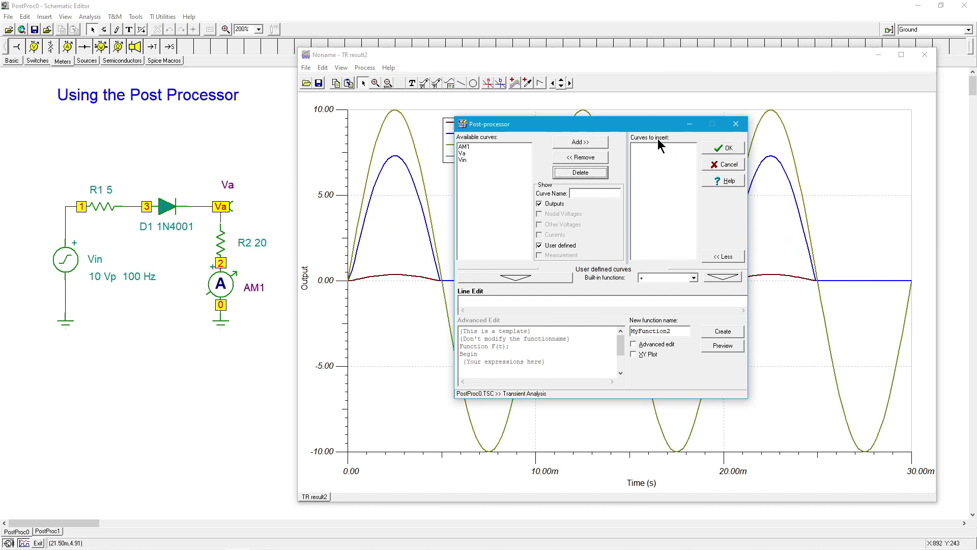
Delete the curve legend from the graph and park the Post-processor beside the plot
left_click_drag(650, 123, 275, 188)
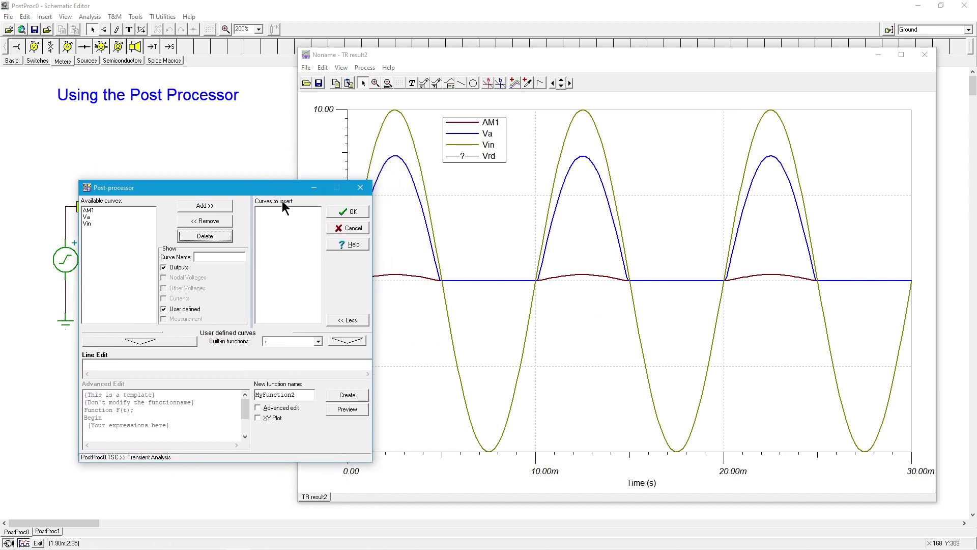
left_click_drag(257, 192, 747, 122)
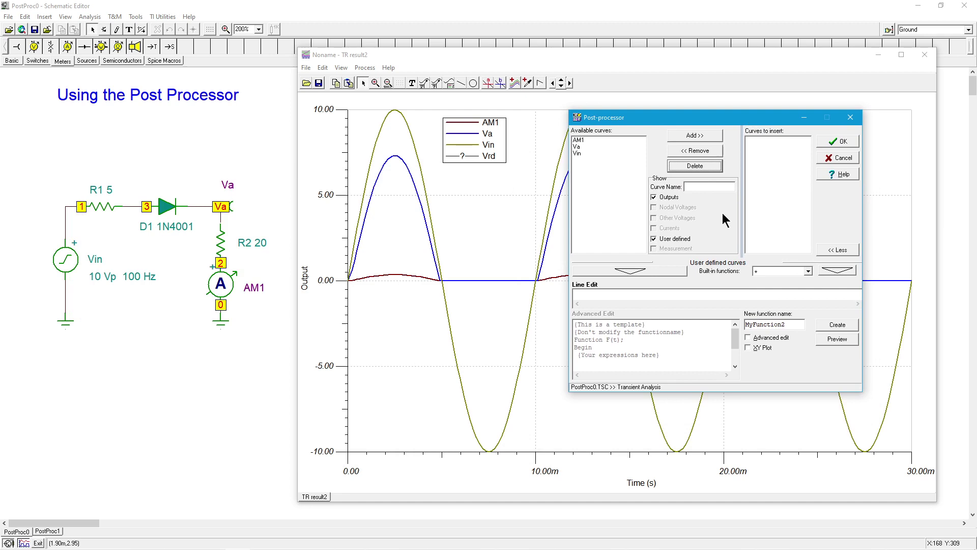
left_click(488, 154)
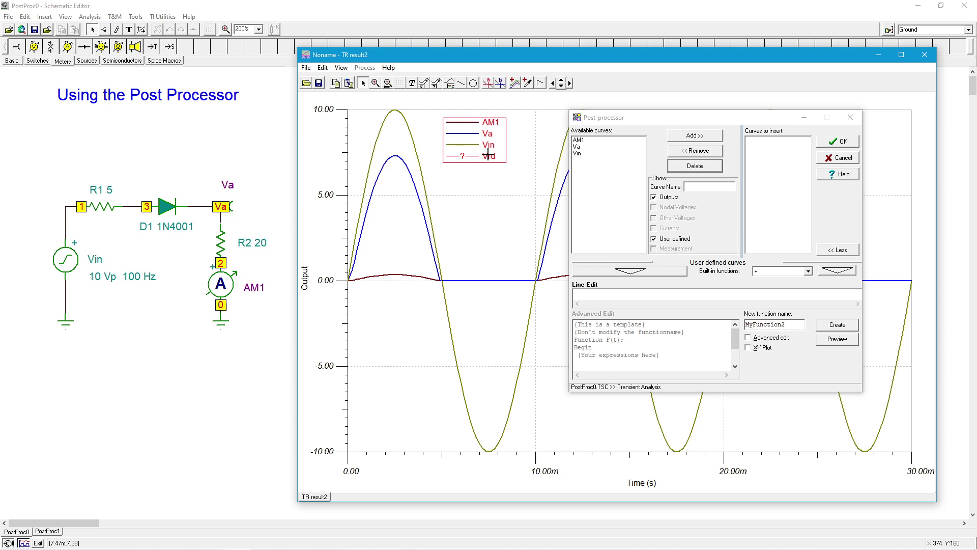
key("Delete")
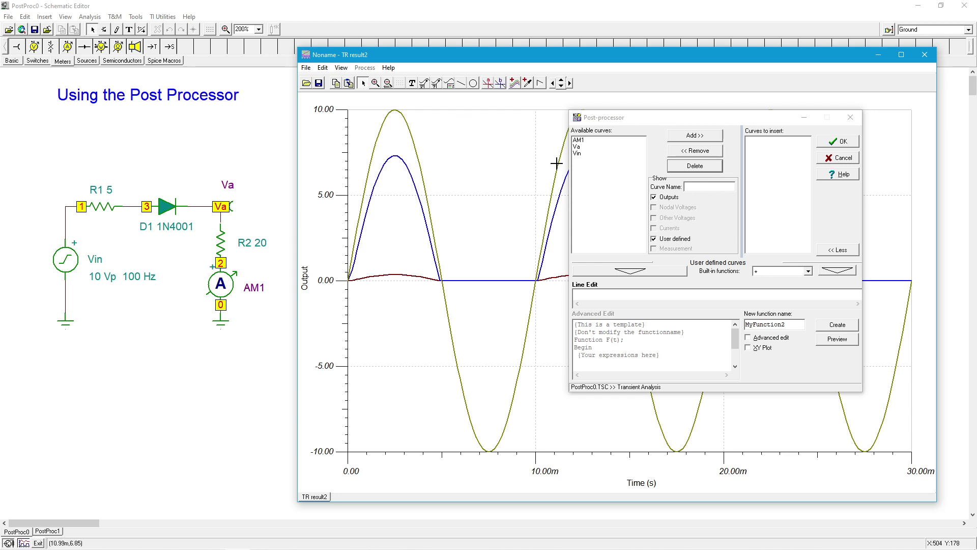
left_click(649, 117)
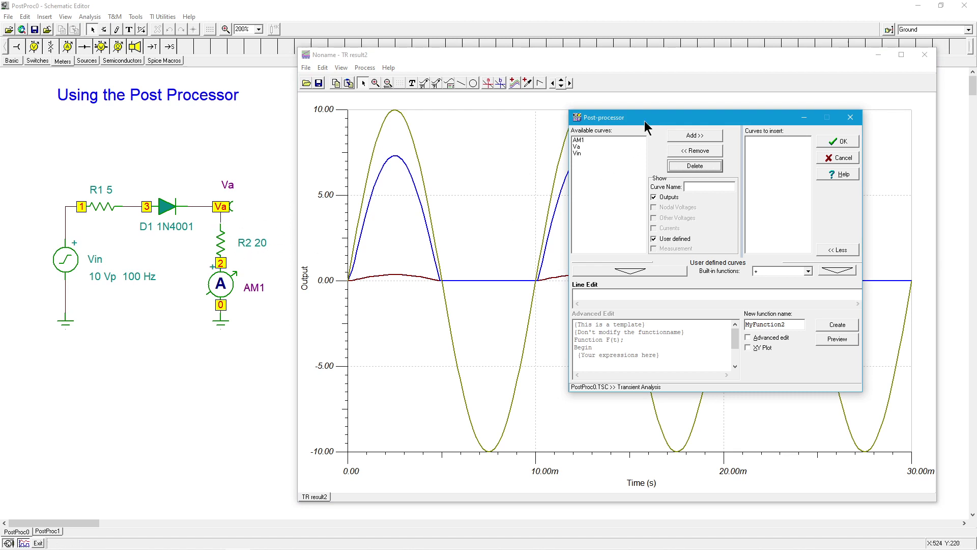
left_click_drag(644, 120, 544, 124)
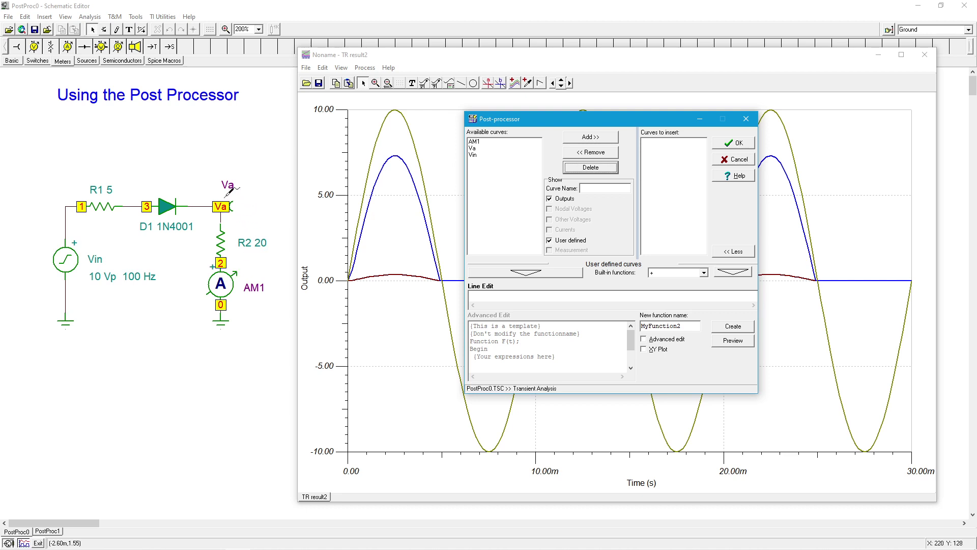
Build the expression Va(t)*AM1(t), rename MyFunction2 to PR2 and create the curve
left_click(480, 148)
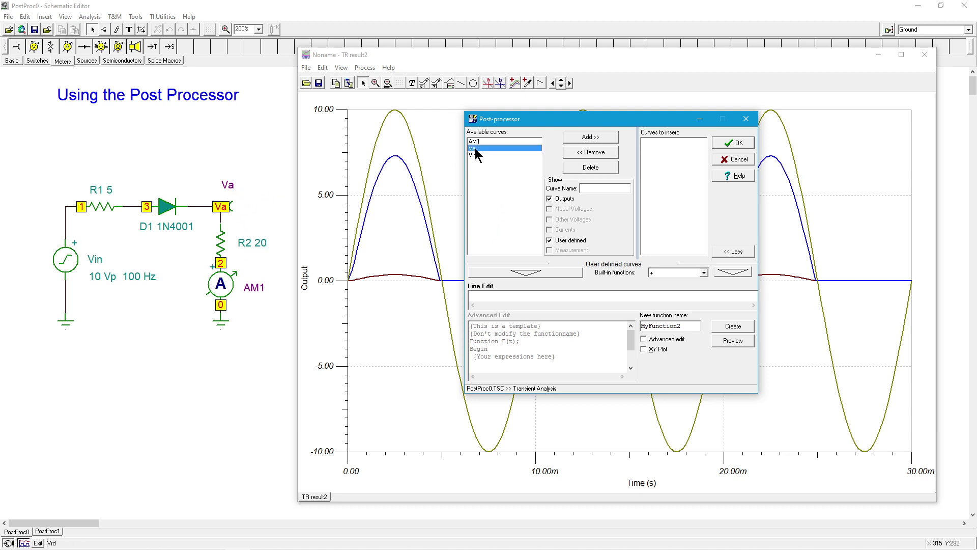
left_click(526, 276)
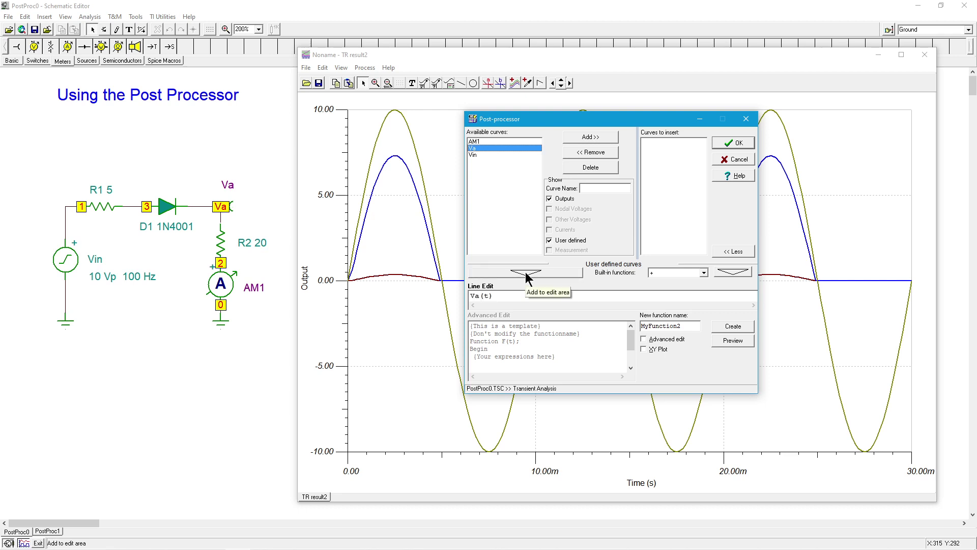
left_click(704, 273)
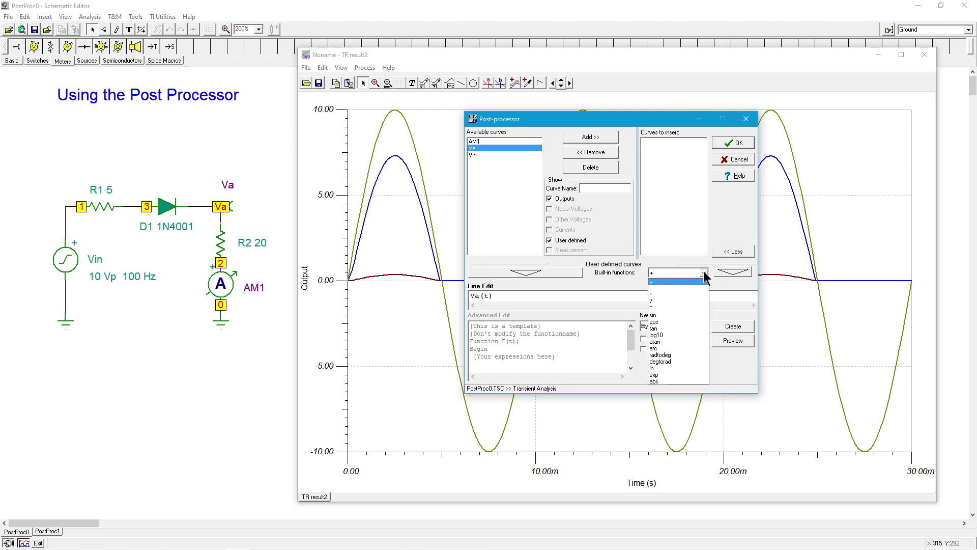
left_click(673, 293)
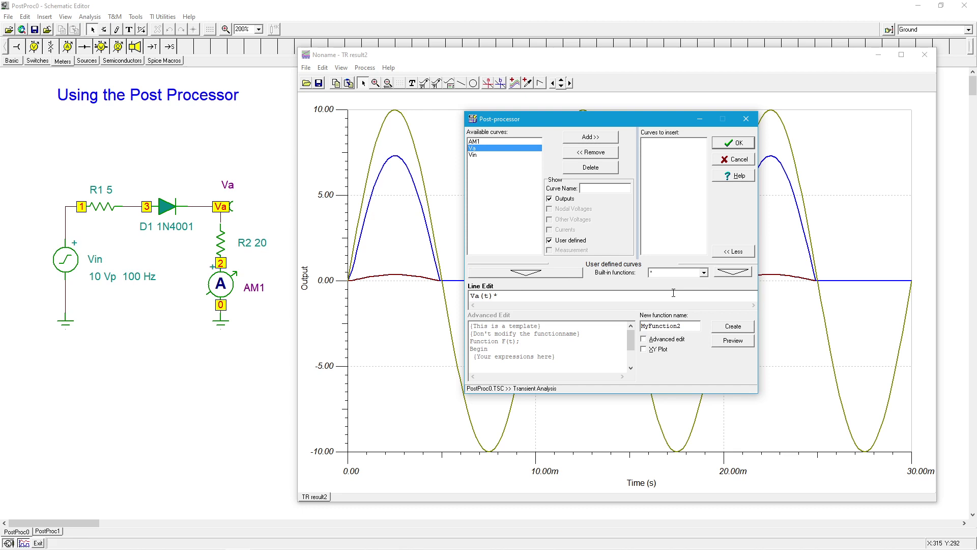
left_click(497, 140)
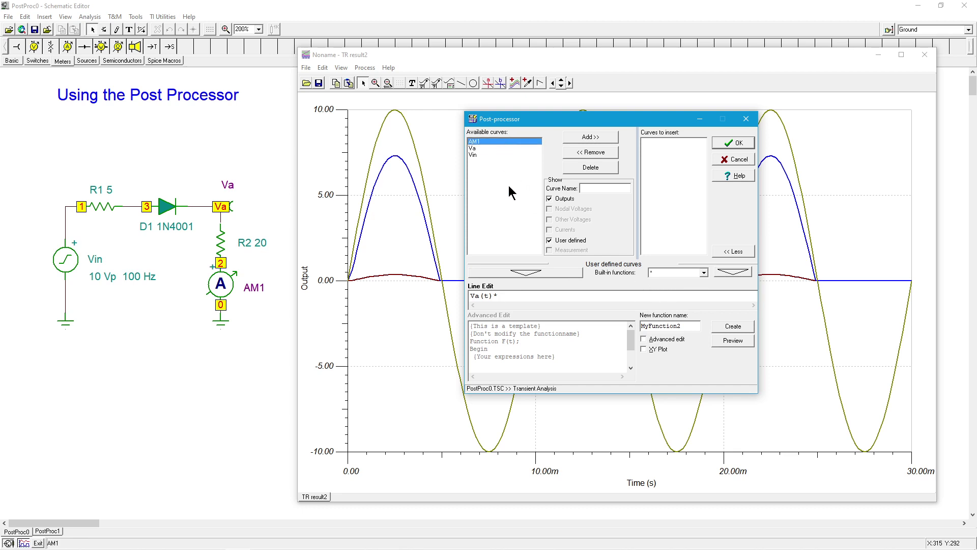
left_click(527, 275)
left_click_drag(688, 325, 606, 322)
type("PR2")
left_click(735, 327)
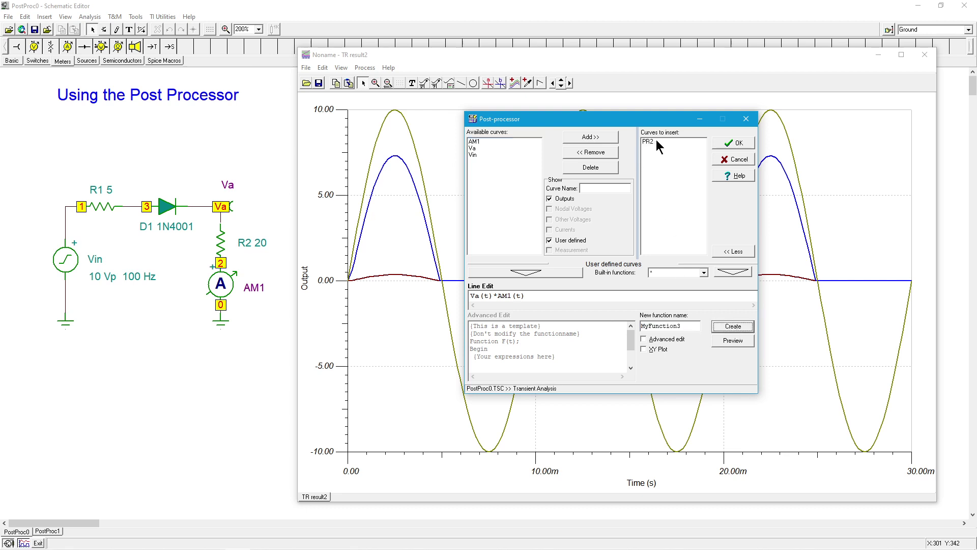
Insert PR2 into the TR result2 graph and set its curve colour to Gray
left_click(740, 143)
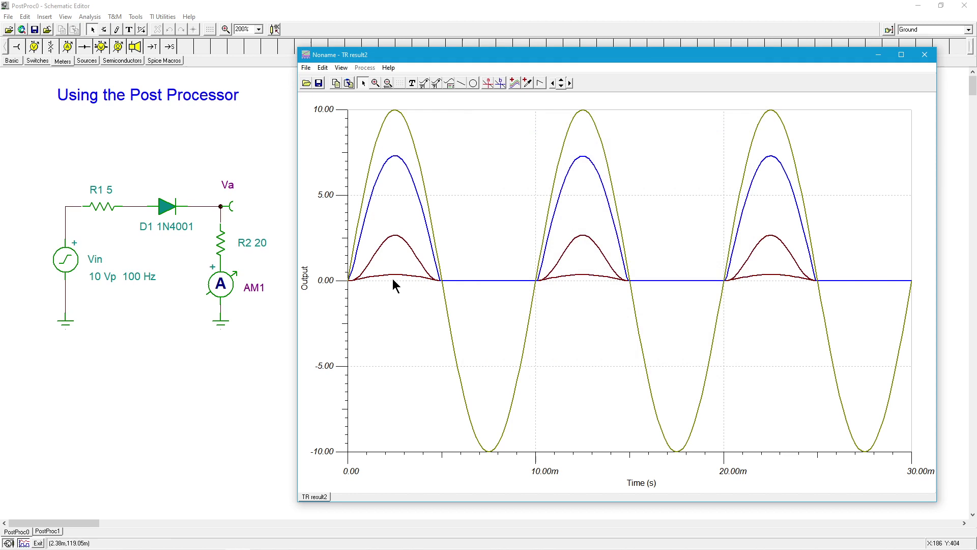
left_click(403, 236)
right_click(403, 237)
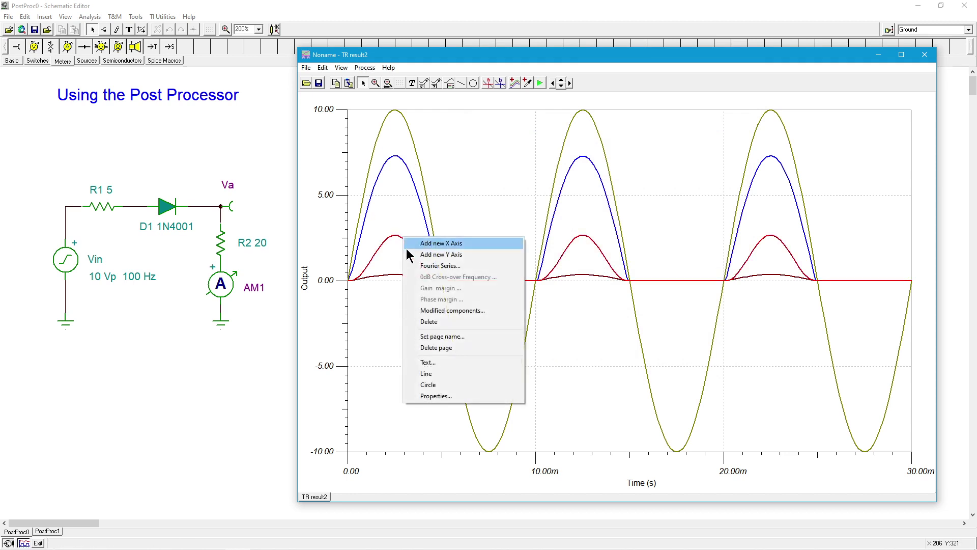
left_click(464, 396)
left_click(503, 243)
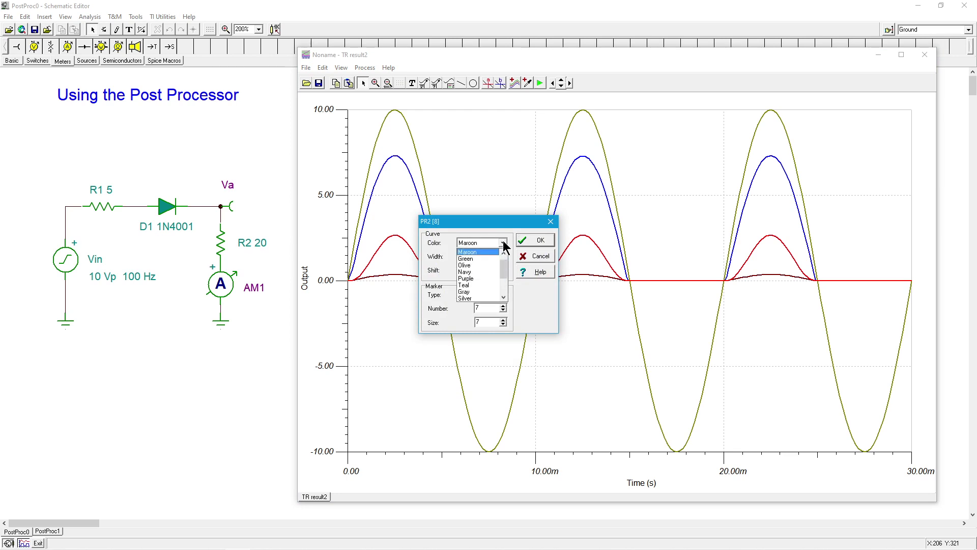
left_click(481, 291)
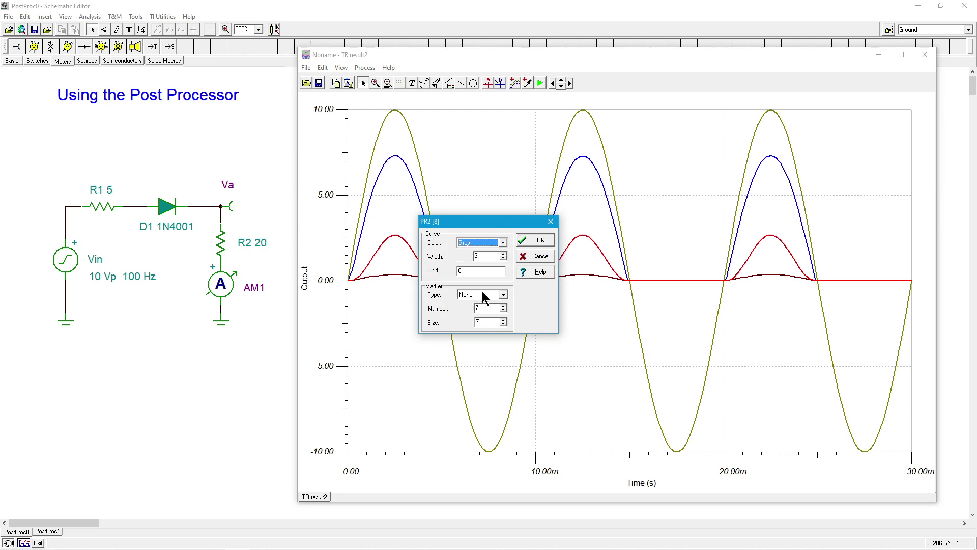
left_click(538, 239)
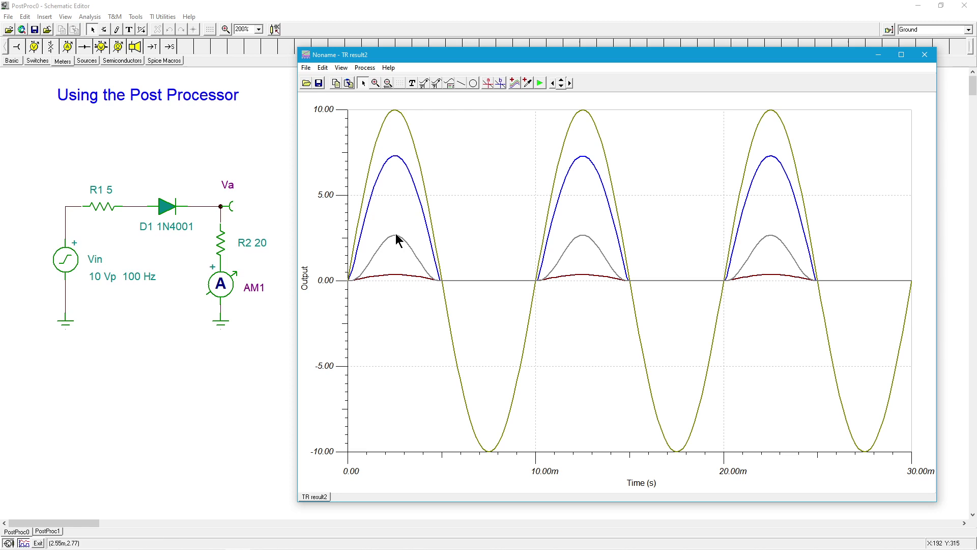
left_click(485, 81)
left_click(399, 237)
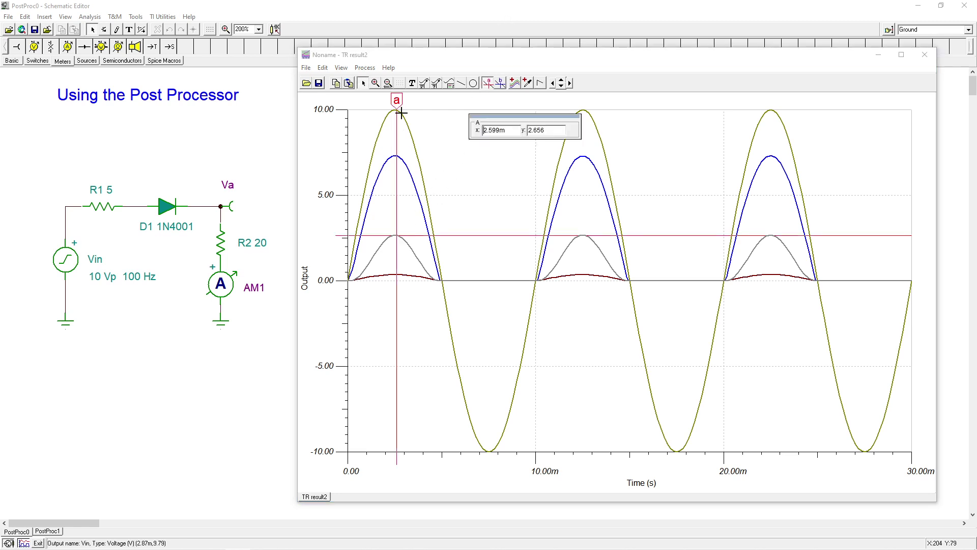
left_click_drag(399, 101, 395, 101)
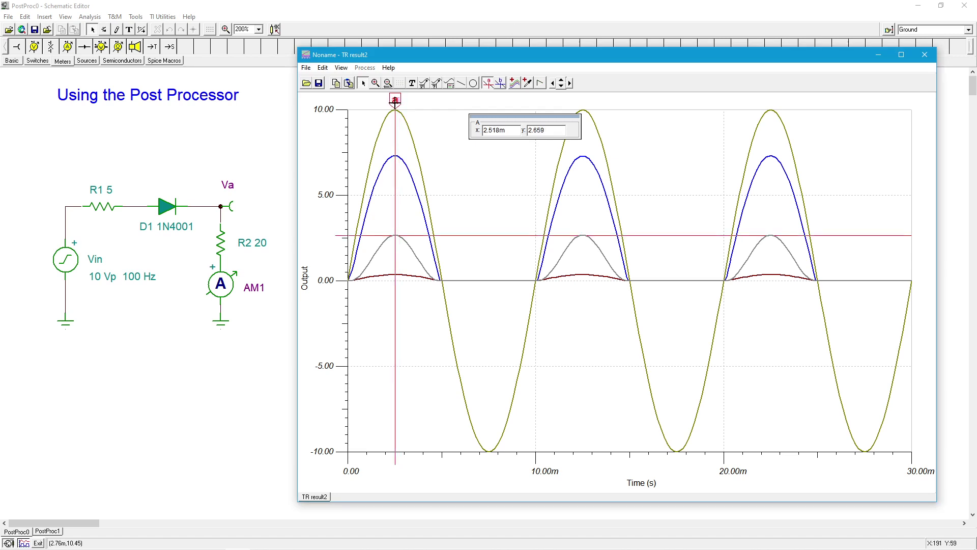
left_click_drag(395, 100, 394, 109)
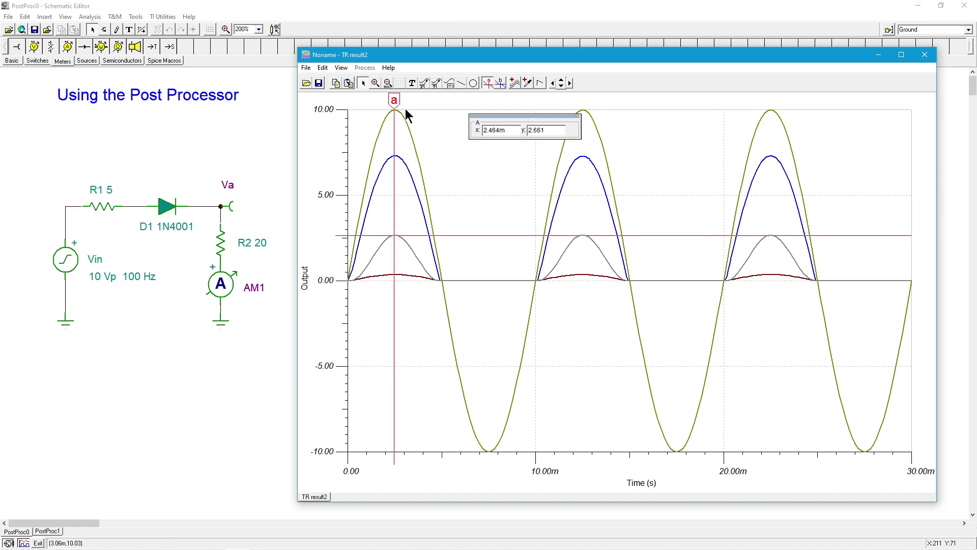
left_click_drag(394, 100, 396, 101)
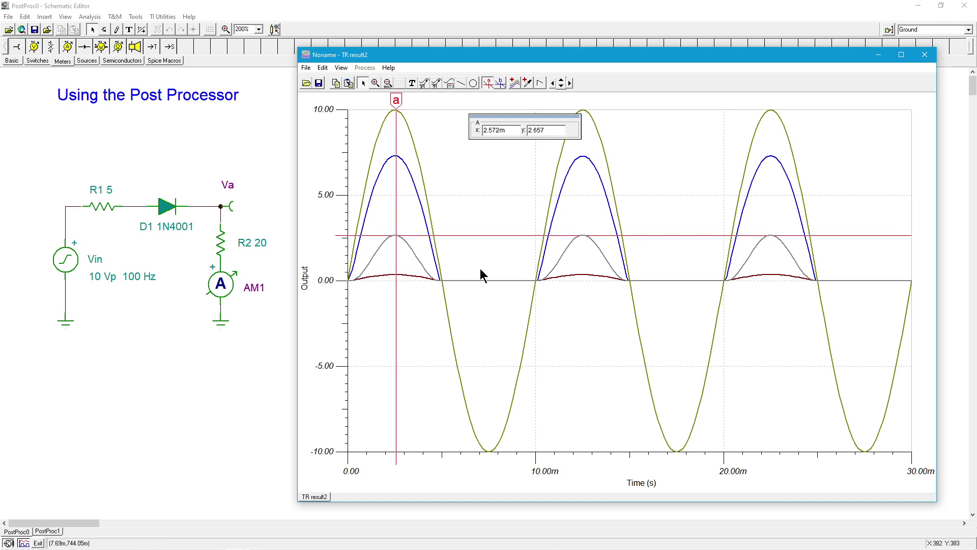
left_click(487, 83)
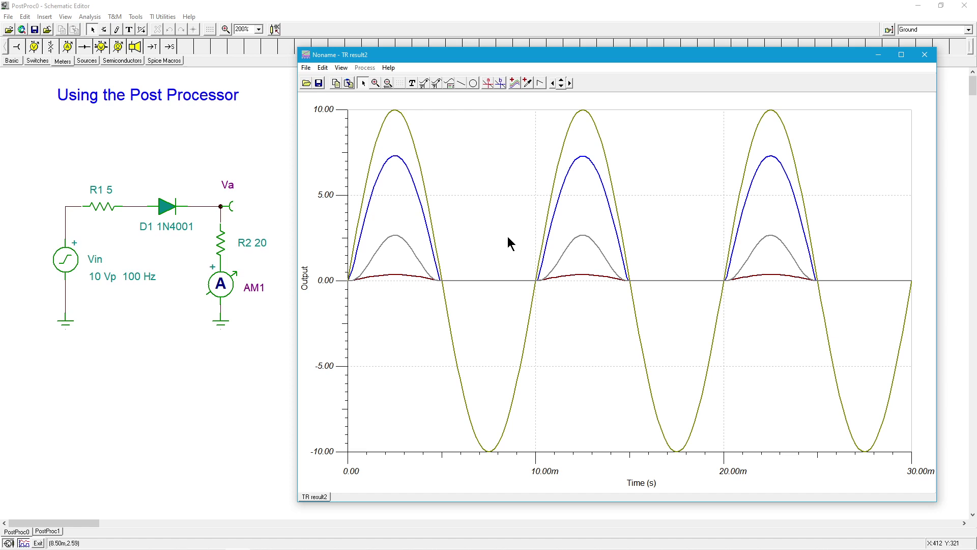
Delete the PR2 curve in the Post-processor and put Va(t) into the expression line
left_click(515, 81)
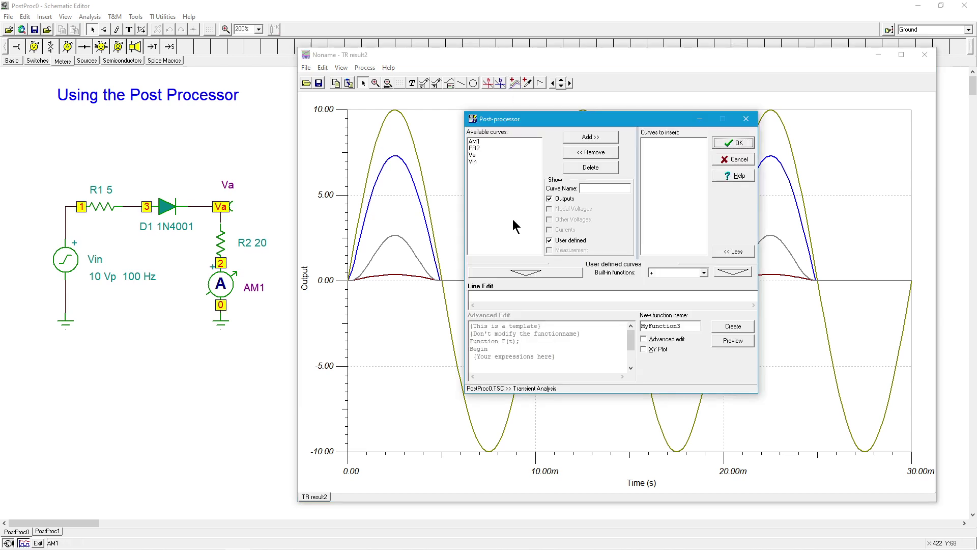
left_click(480, 147)
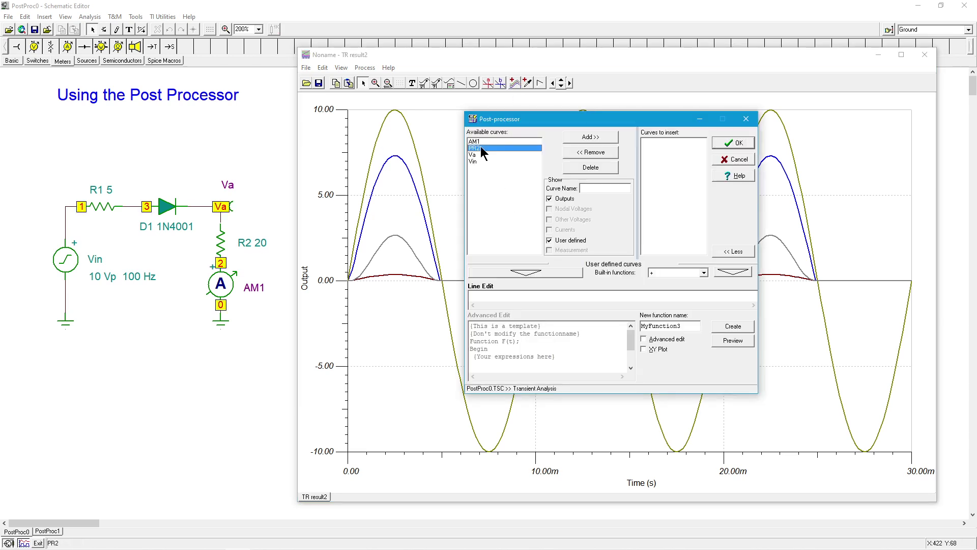
left_click(580, 167)
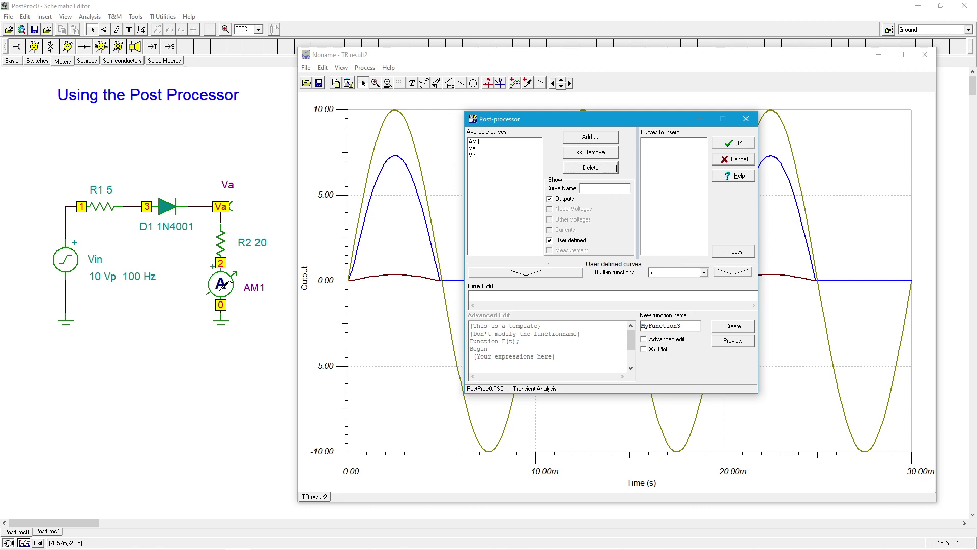
left_click(478, 146)
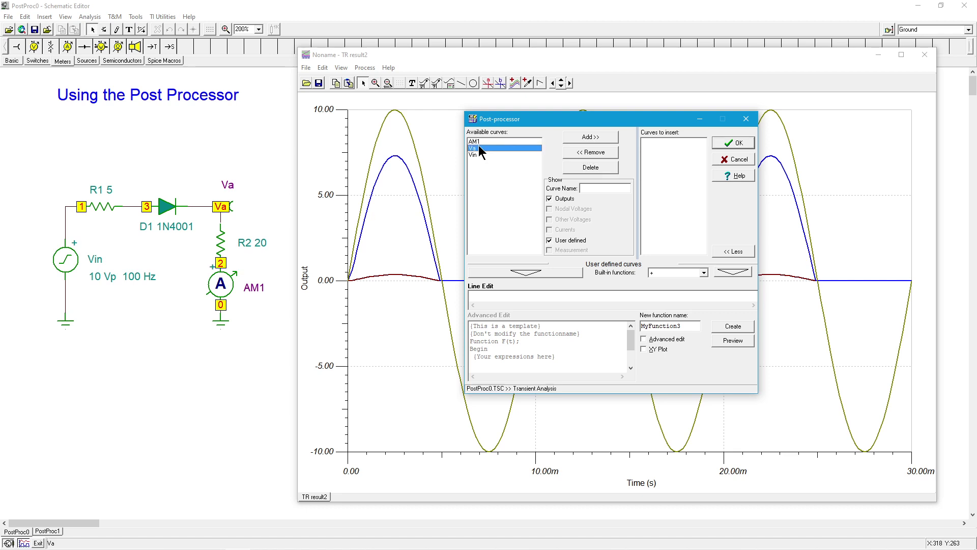
left_click(530, 273)
Extend the expression to Va(t)^2/20 using the built-in power function
left_click(704, 273)
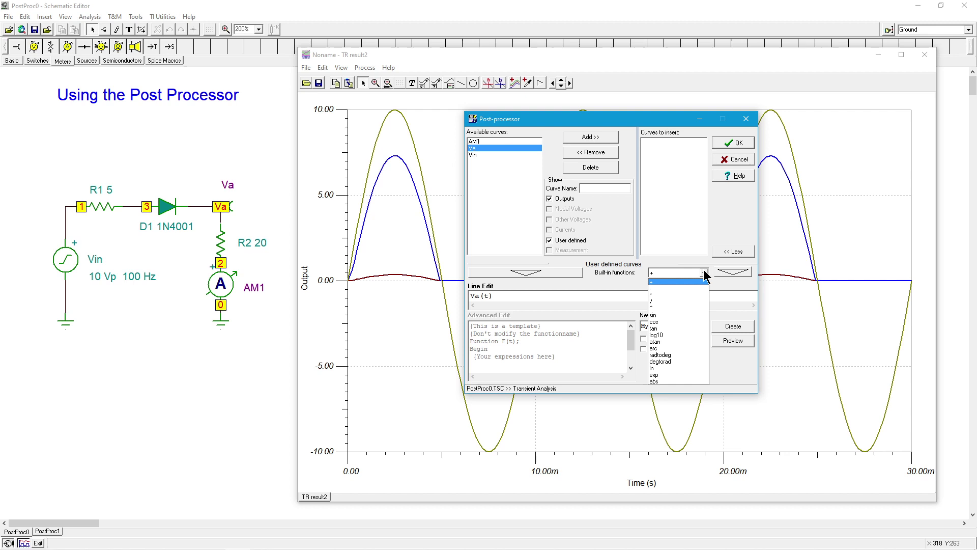
left_click(673, 307)
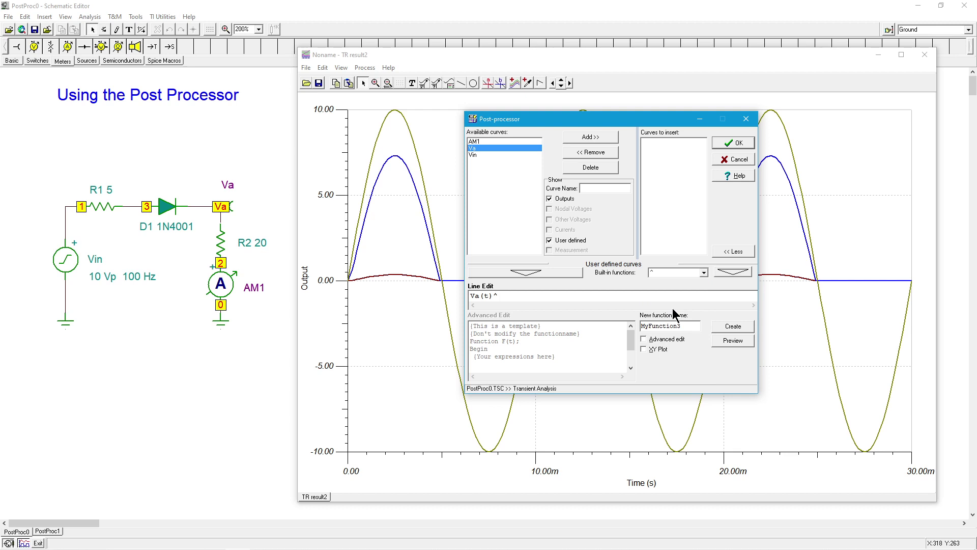
type("2")
left_click(704, 273)
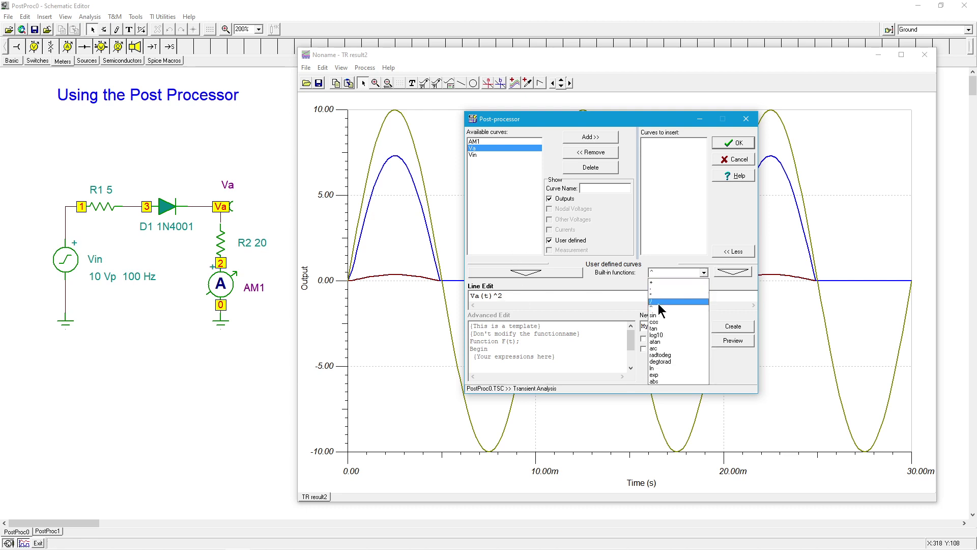
left_click(518, 295)
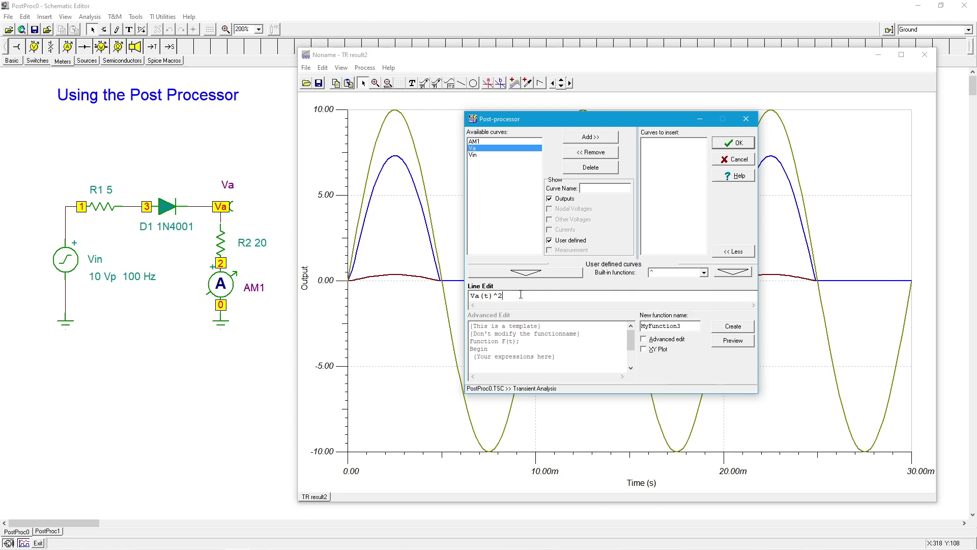
type("/20")
Name the new curve PR2a, create it and plot it on TR result2
key("Tab")
type("P")
type("a")
key("BackSpace")
type("2")
left_click(738, 327)
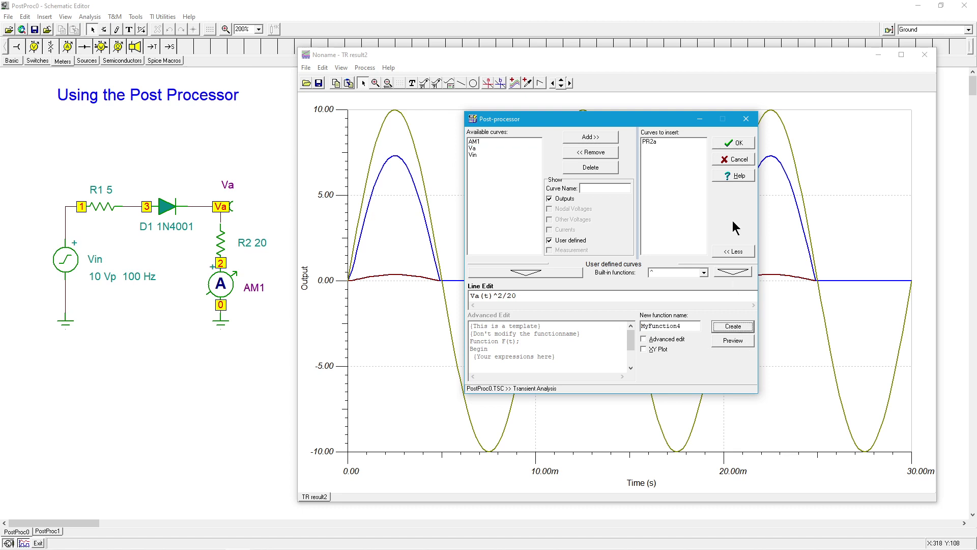
left_click(731, 143)
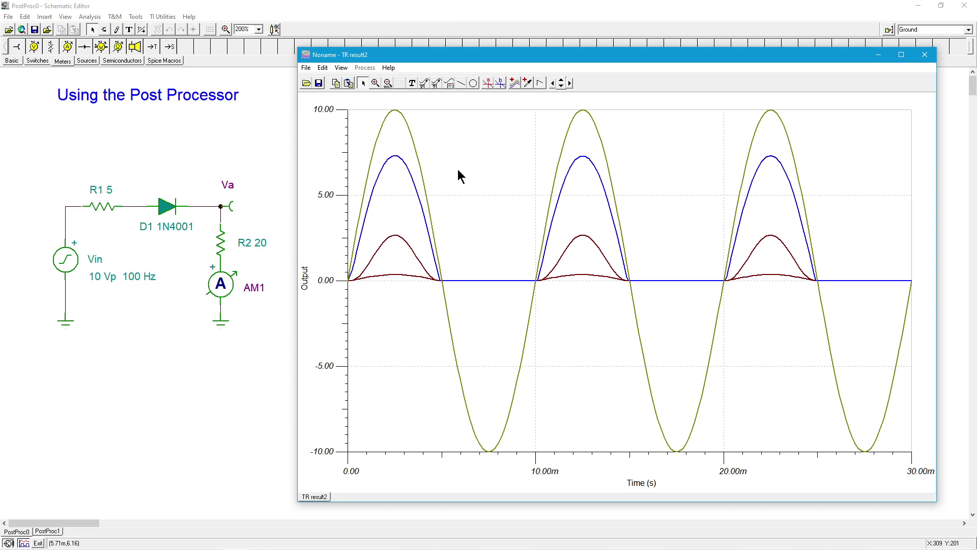
Delete the PR2a curve in the Post-processor, confirm, and close the dialog
left_click(514, 84)
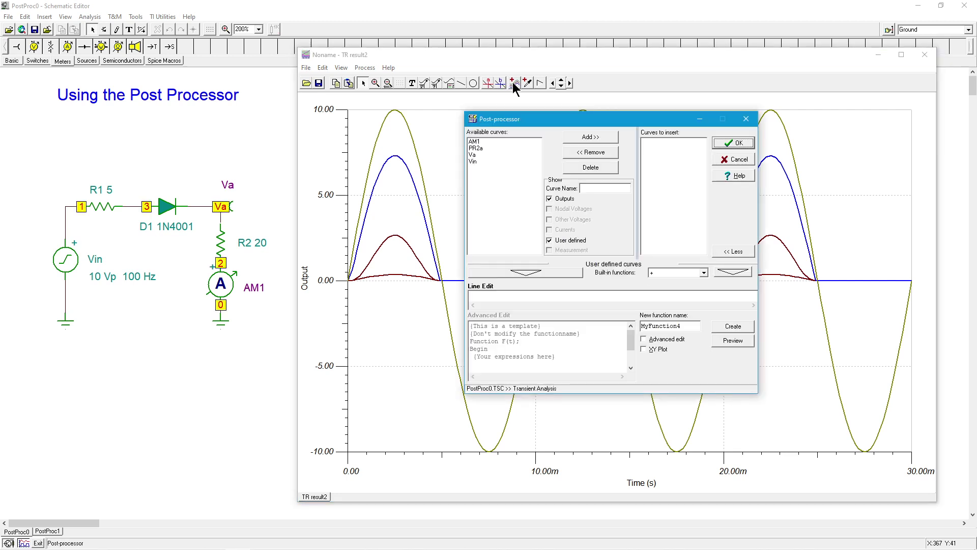
left_click(483, 149)
left_click(591, 168)
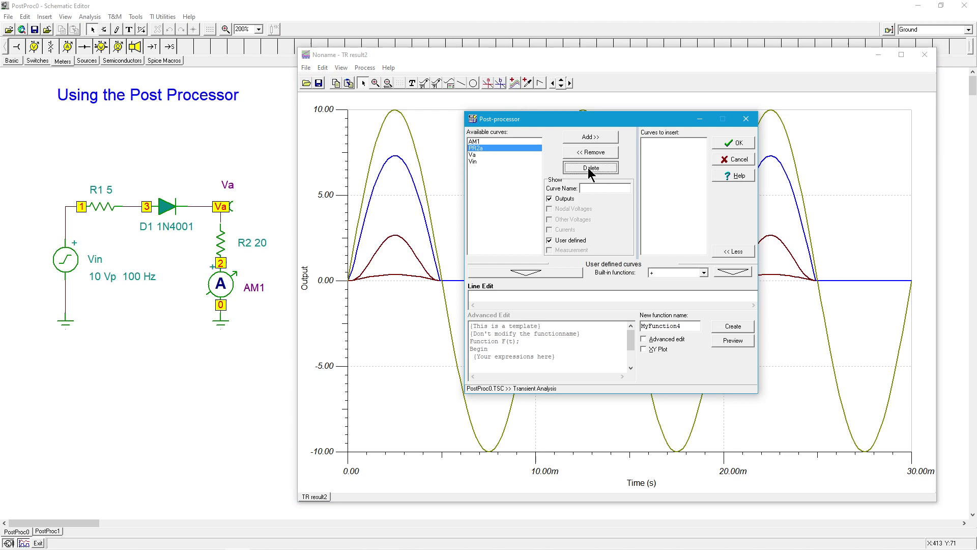
left_click(748, 144)
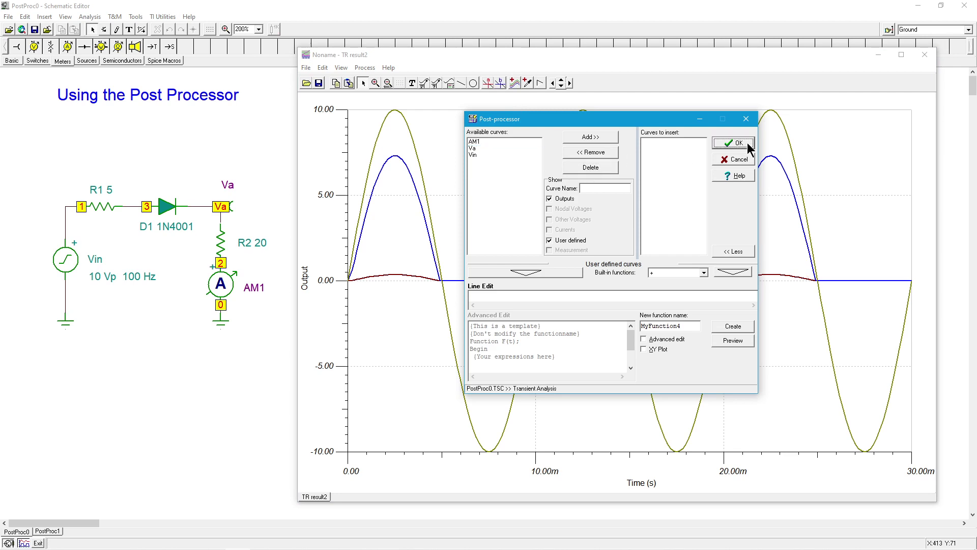
left_click(745, 118)
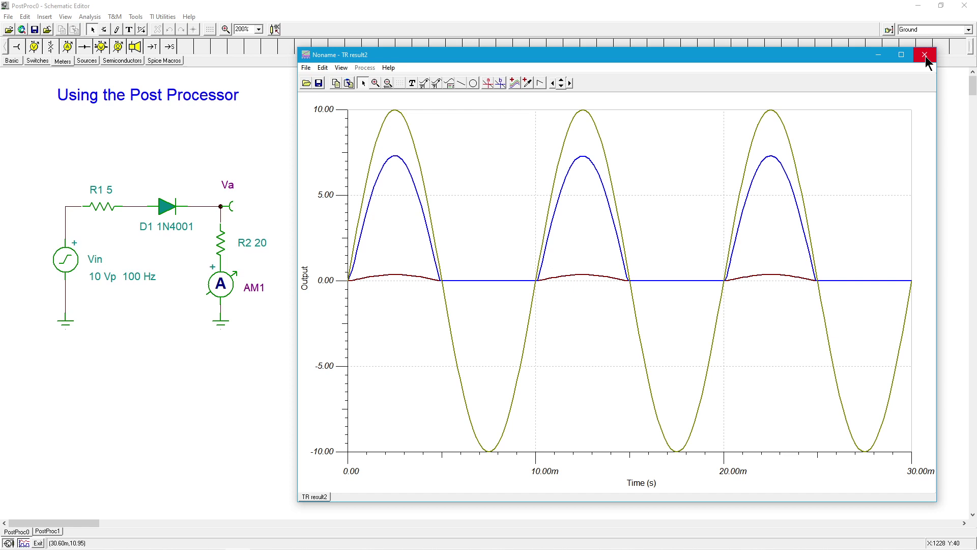
Close the TR result2 window and switch to the PostProc1 XY Mode circuit tab
left_click(926, 56)
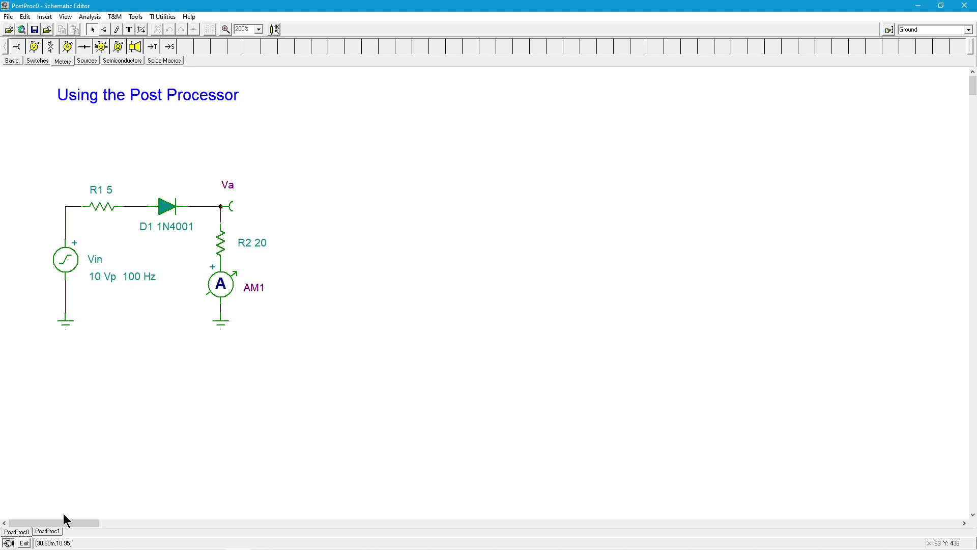
left_click(51, 531)
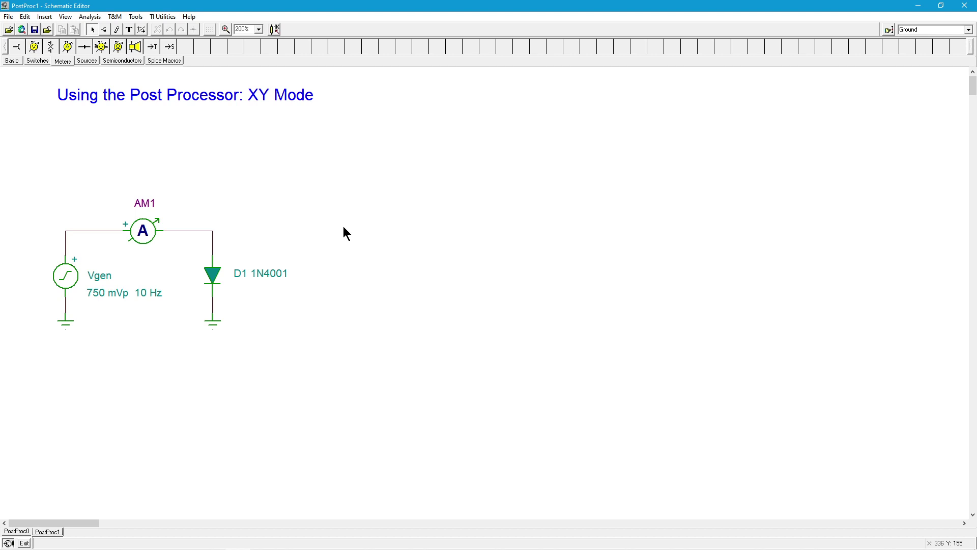
Run a 0 to 100m transient analysis and place a legend for AM1 and Vgen
left_click(88, 18)
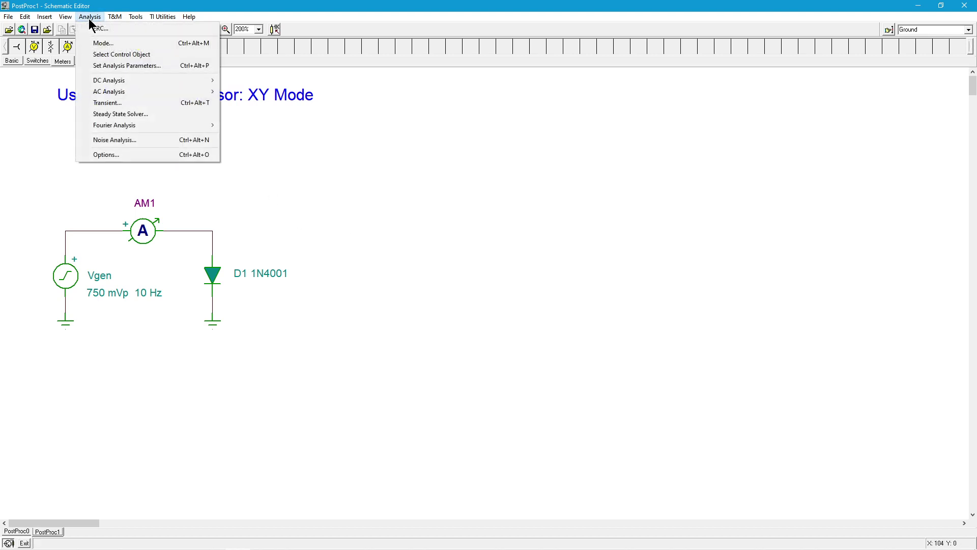
left_click(139, 107)
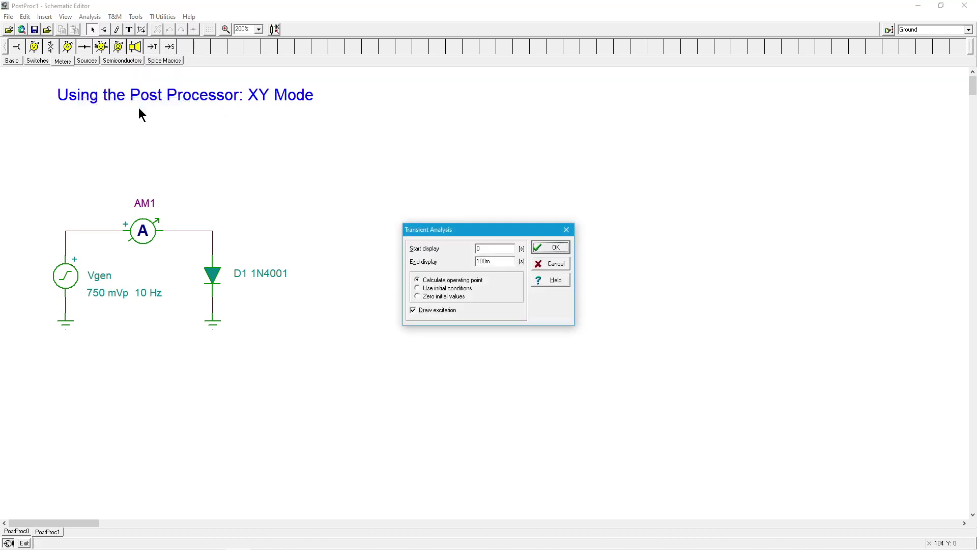
left_click(558, 246)
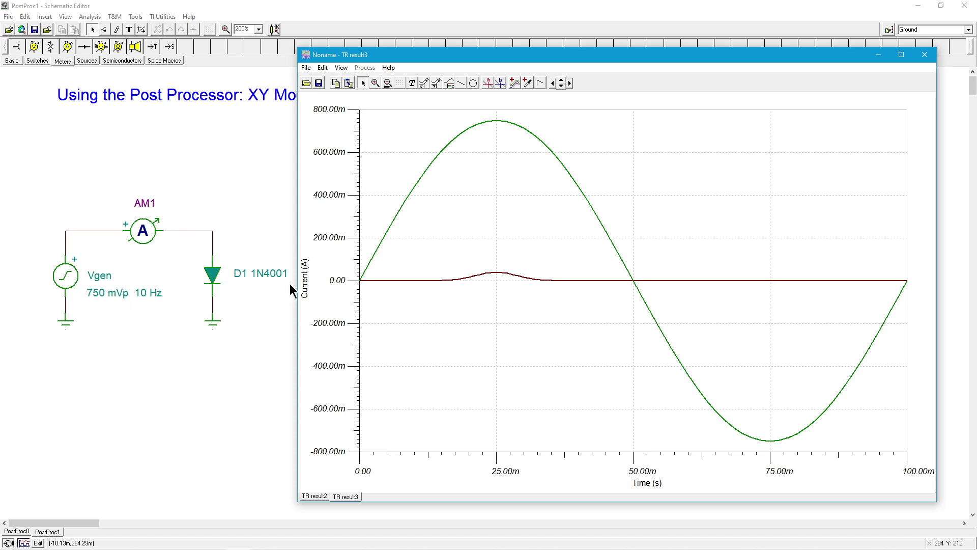
left_click(450, 83)
left_click(731, 121)
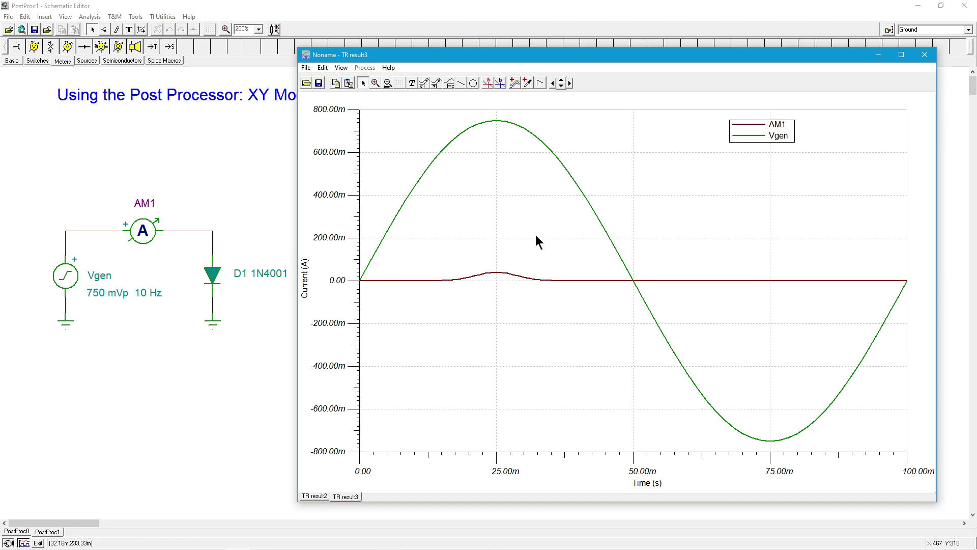
left_click(523, 277)
right_click(523, 276)
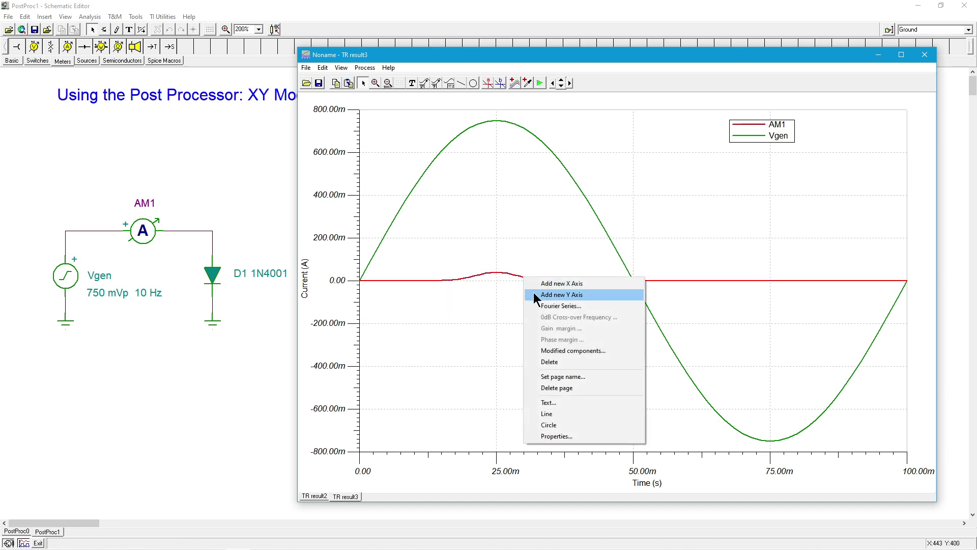
left_click(533, 294)
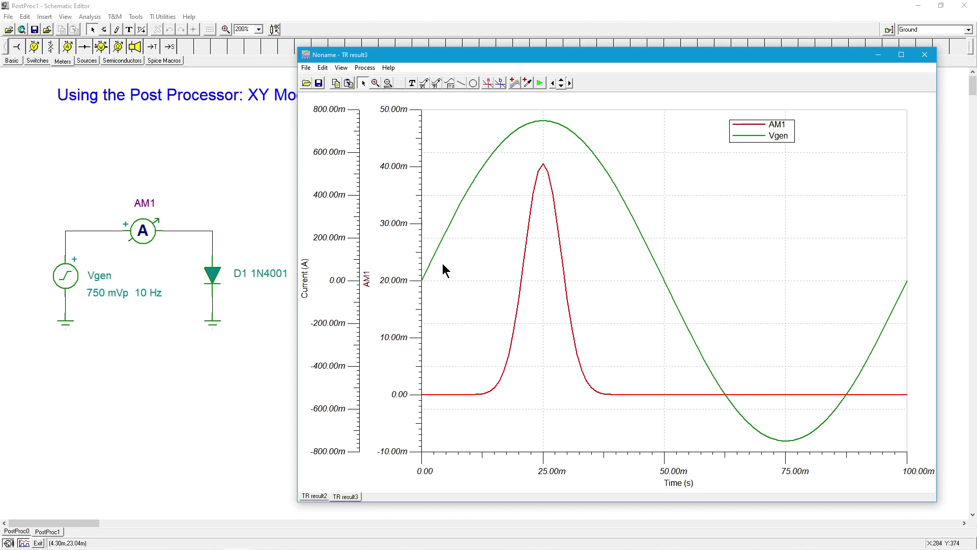
right_click(401, 283)
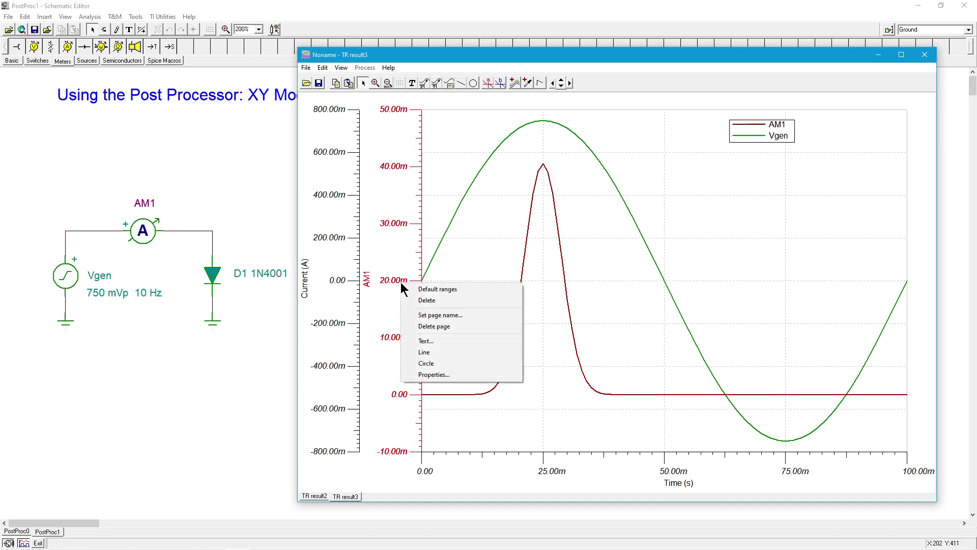
left_click(418, 299)
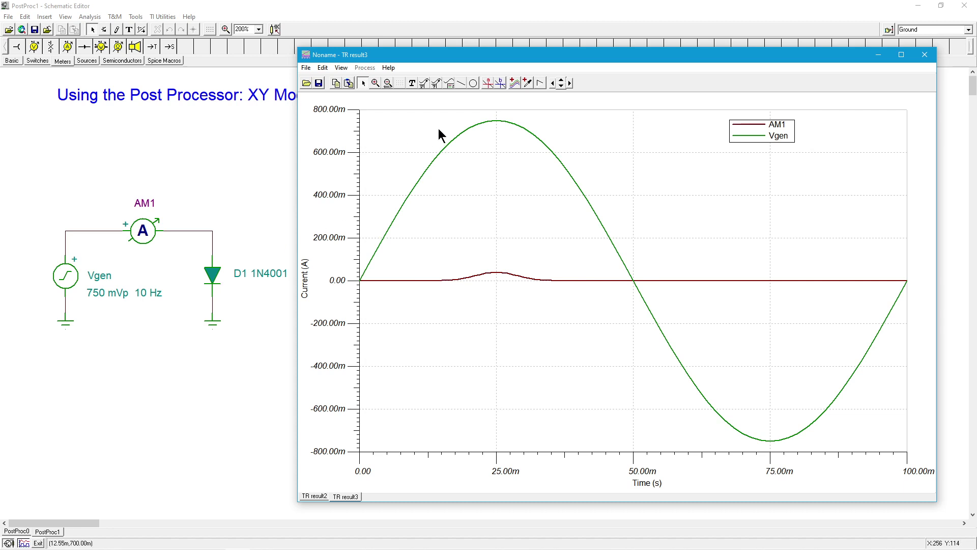
Open the Post-processor and tick XY Plot for MyFunction4
left_click(515, 81)
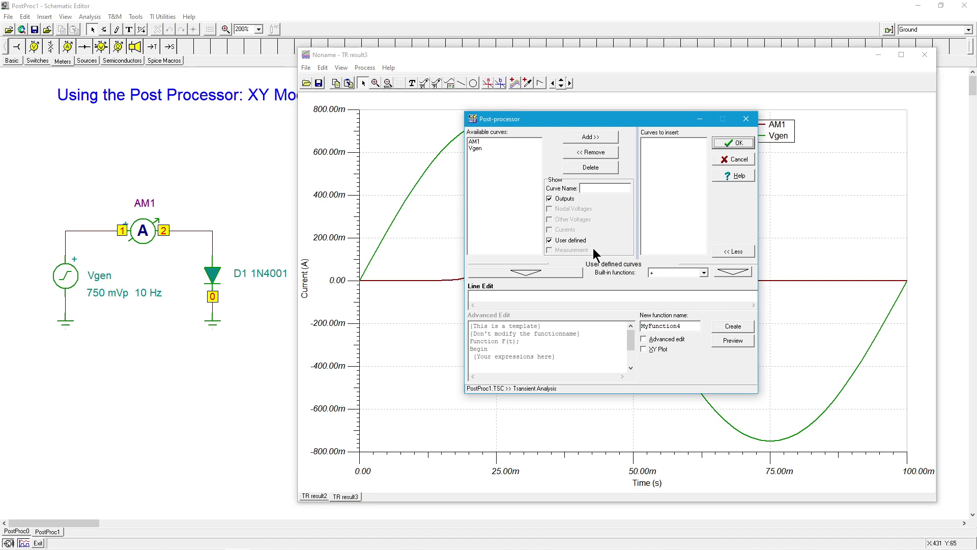
left_click(643, 349)
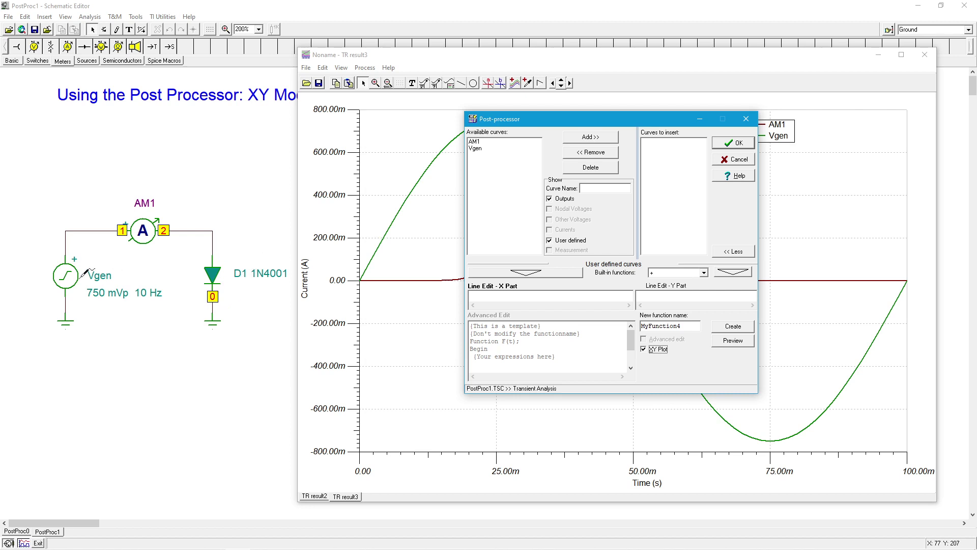
Set Vgen(t) as the X part and AM1 current as the Y part
left_click(480, 147)
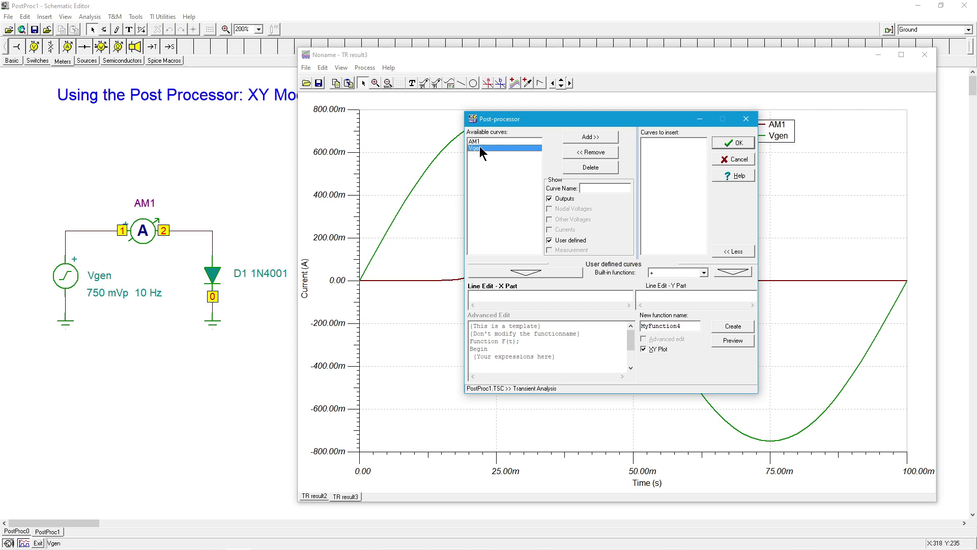
left_click(527, 271)
left_click(703, 298)
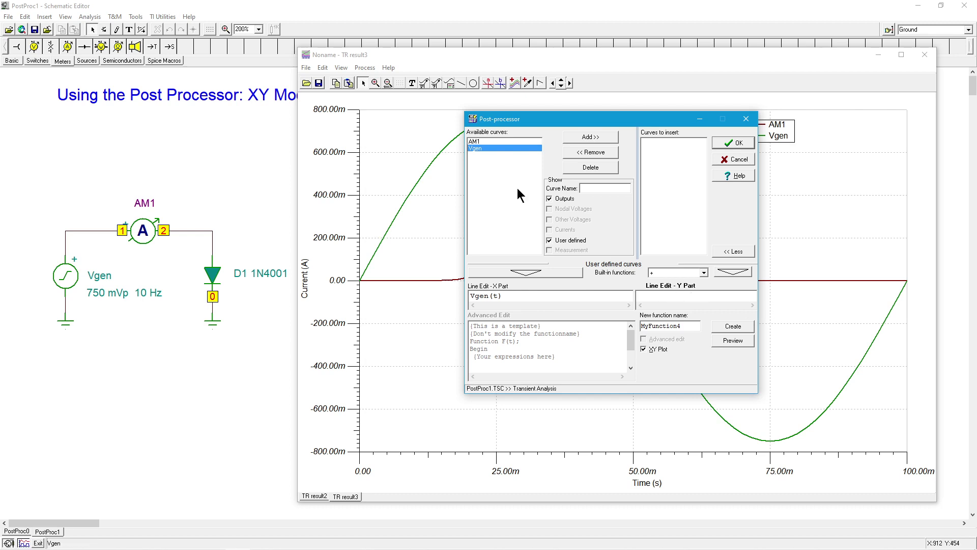
left_click(479, 141)
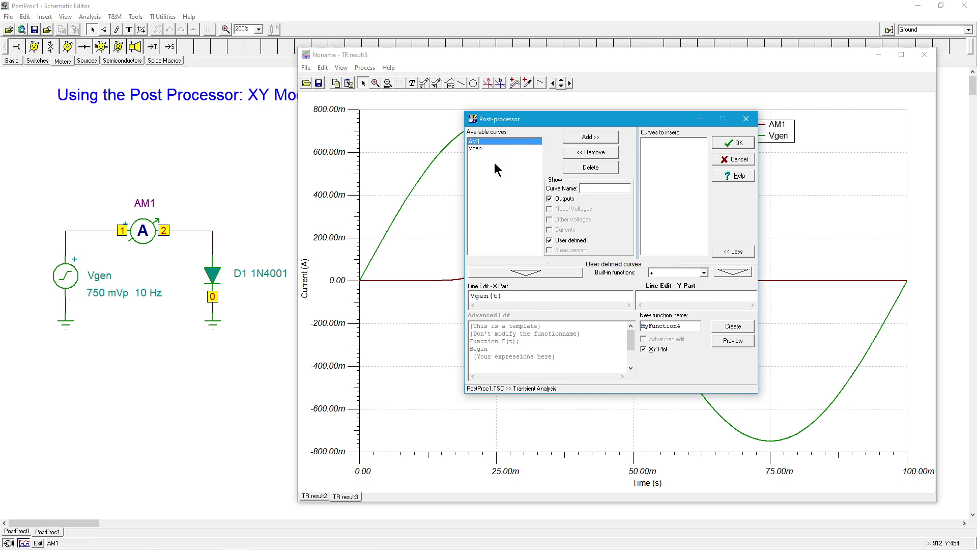
left_click(537, 270)
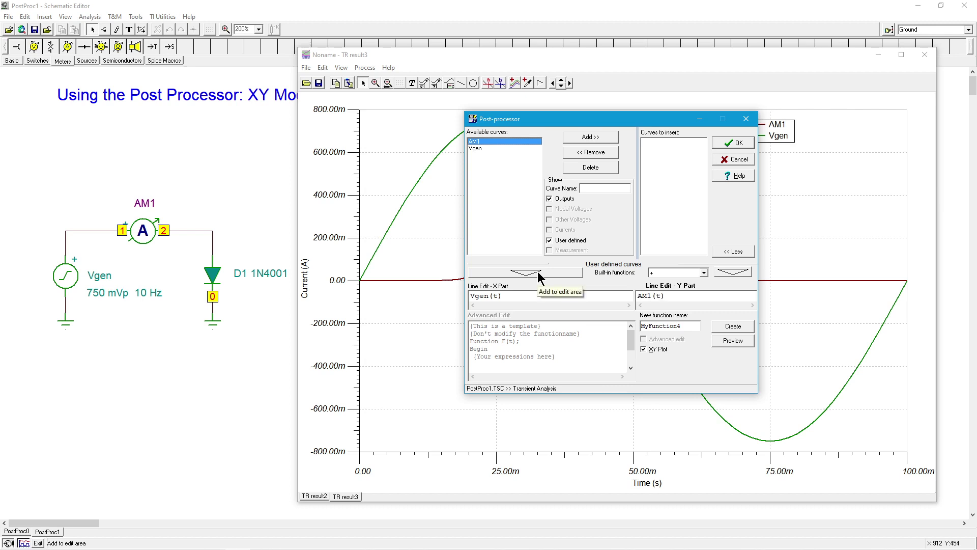
Name the function DiodeVI, create it and open it as XY Plot1
double_click(687, 326)
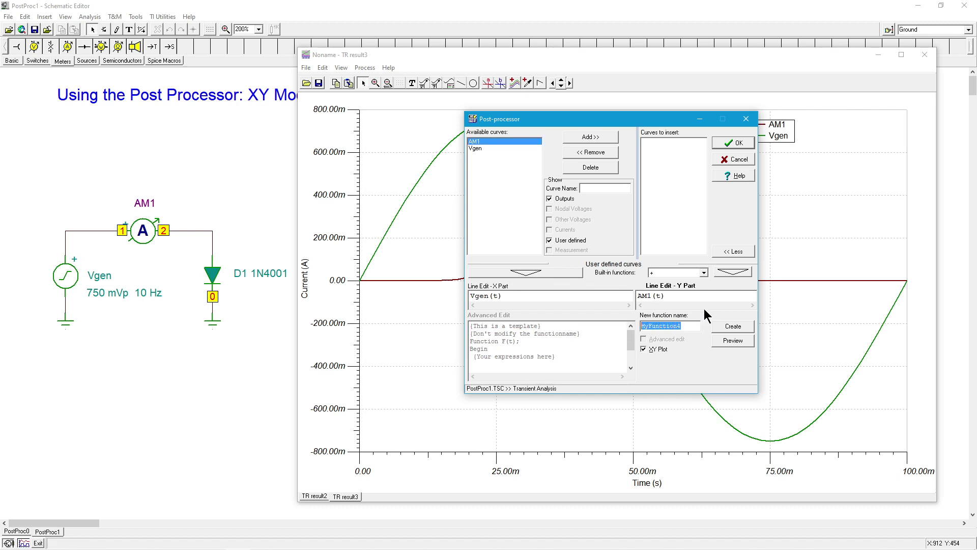
type("DiodeXY")
key("BackSpace")
type("VI")
left_click(735, 326)
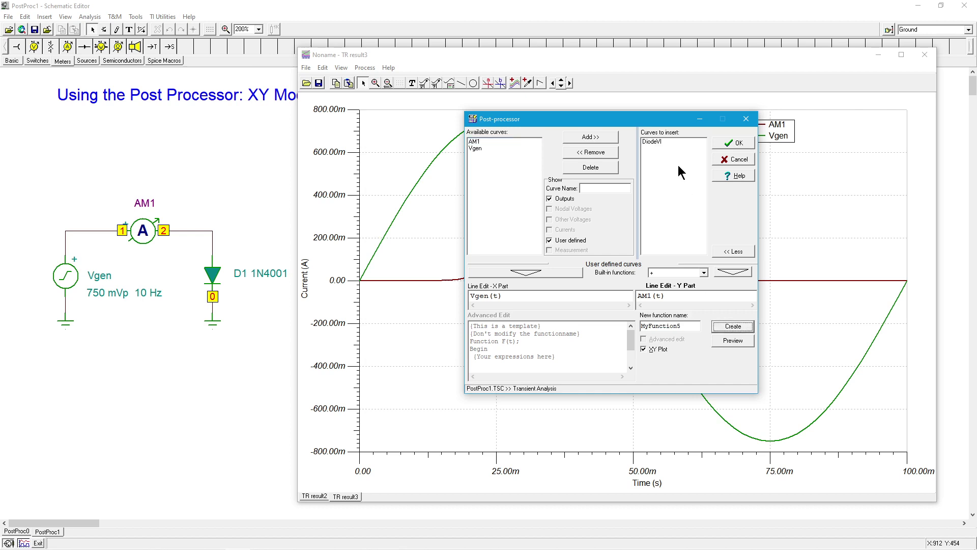
left_click(734, 142)
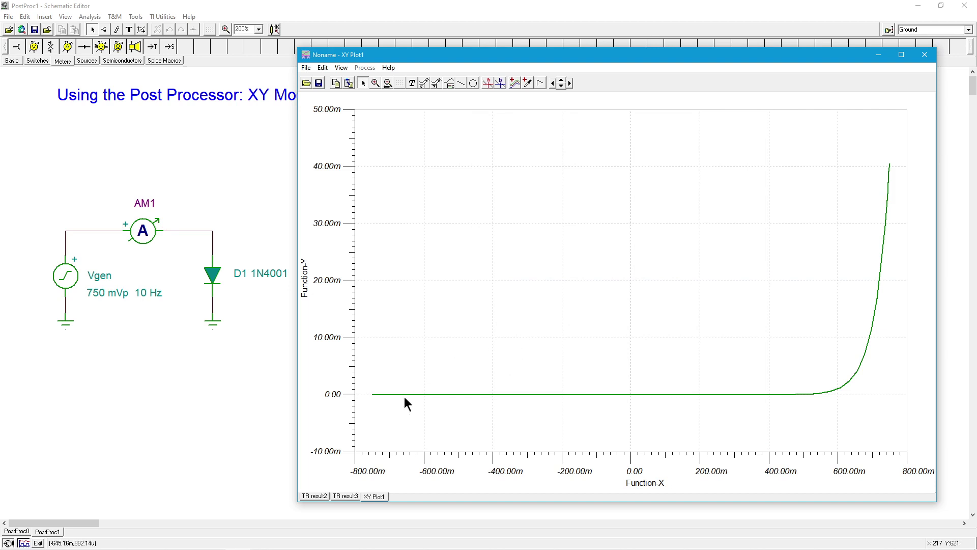
left_click(346, 496)
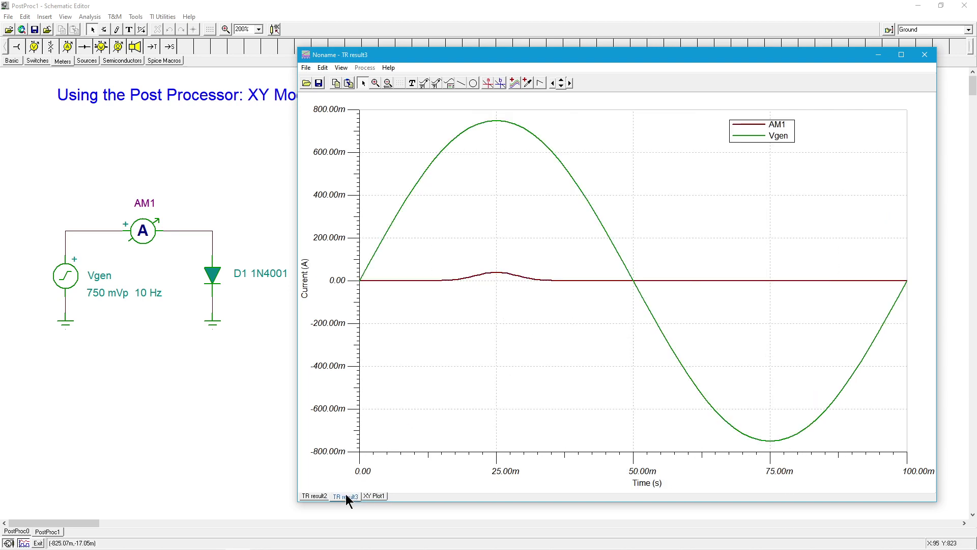
left_click(376, 497)
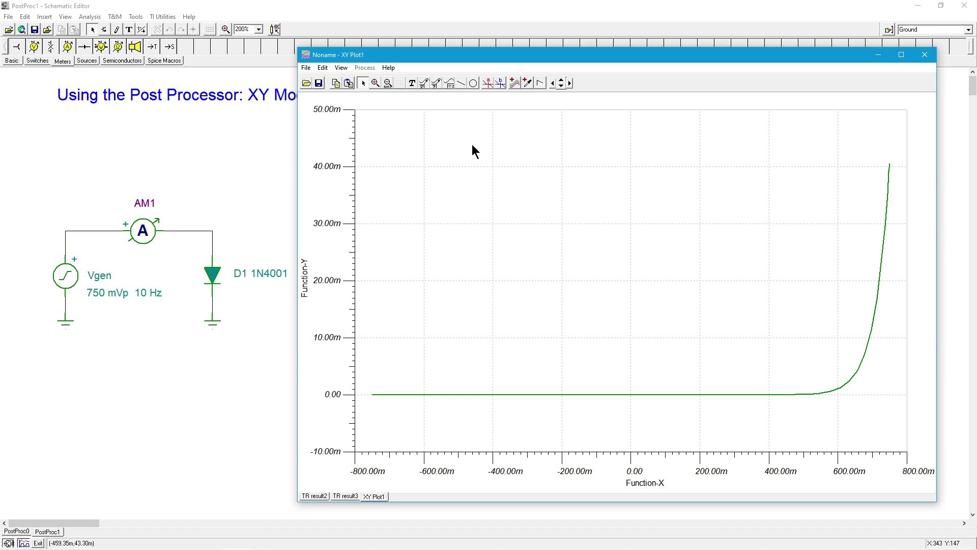
Draw a temporary vertical line down the diode plot at 0 volts
left_click(460, 84)
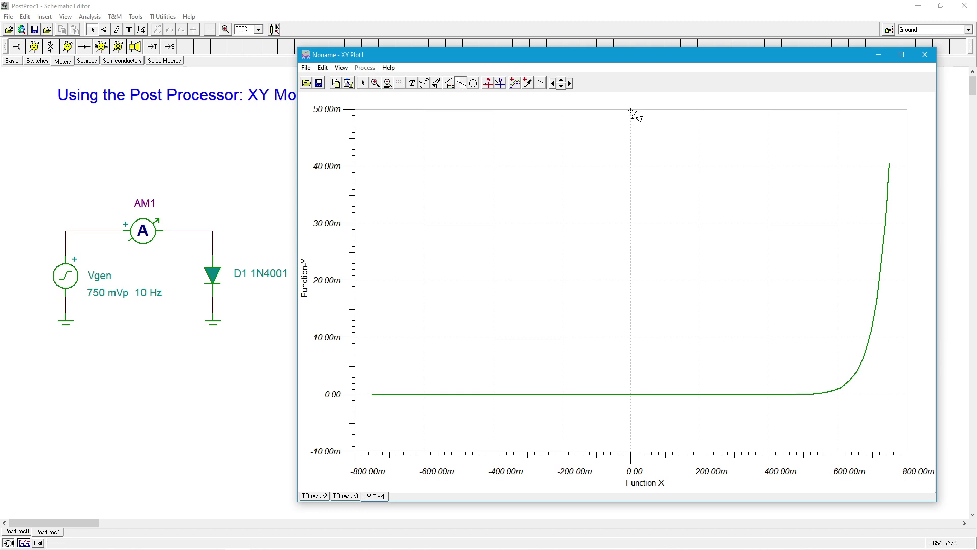
left_click_drag(631, 111, 633, 450)
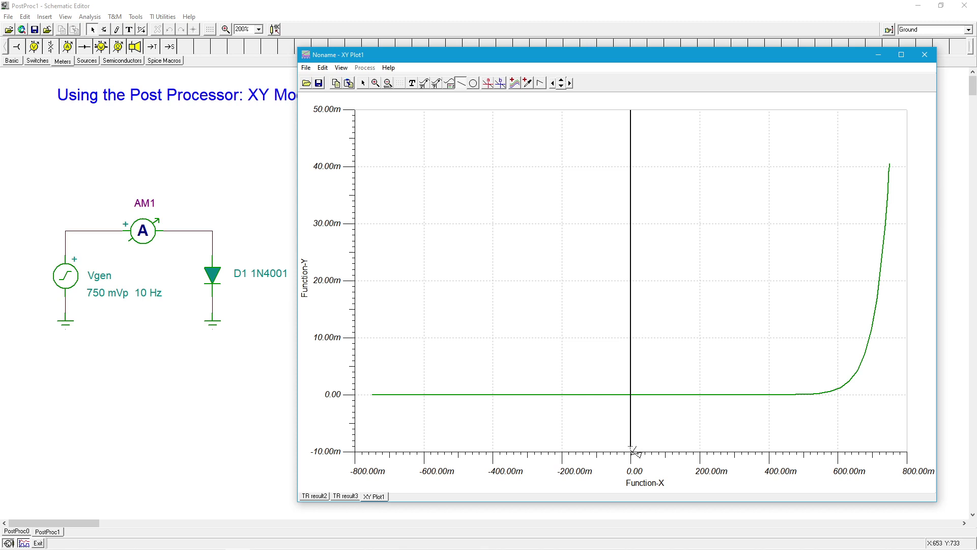
key("Escape")
Delete the vertical line and select the plot's Y axis
left_click(630, 275)
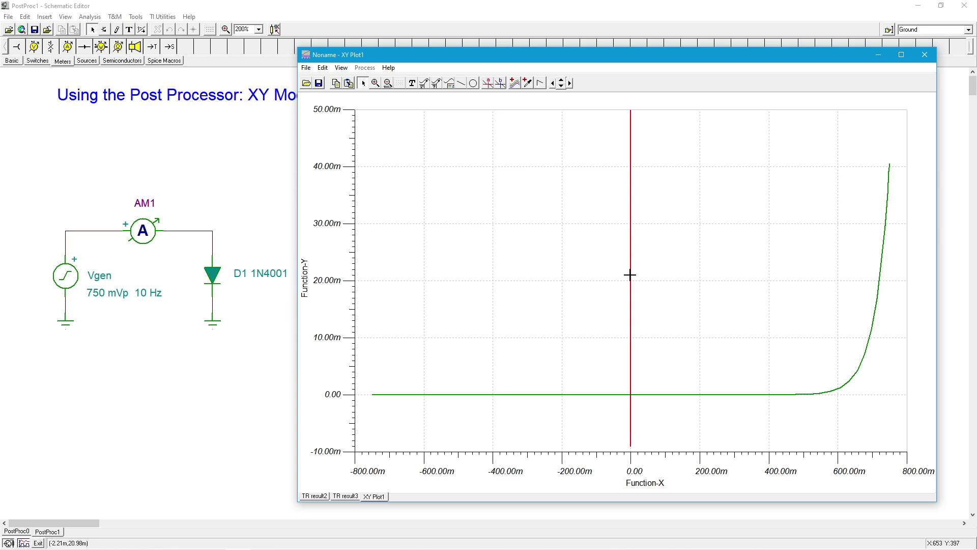
key("Delete")
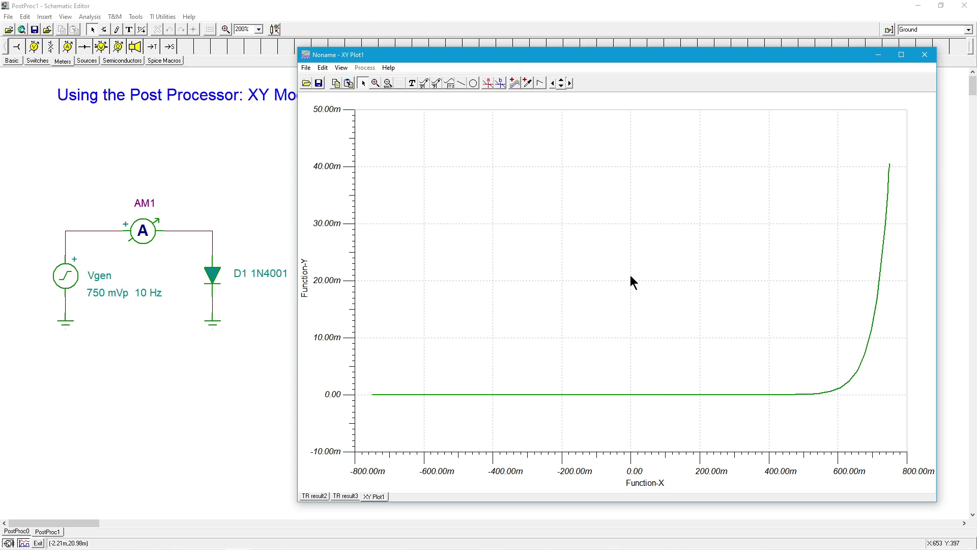
left_click(344, 280)
Switch the Y axis to a logarithmic scale with a 100n lower limit
right_click(344, 280)
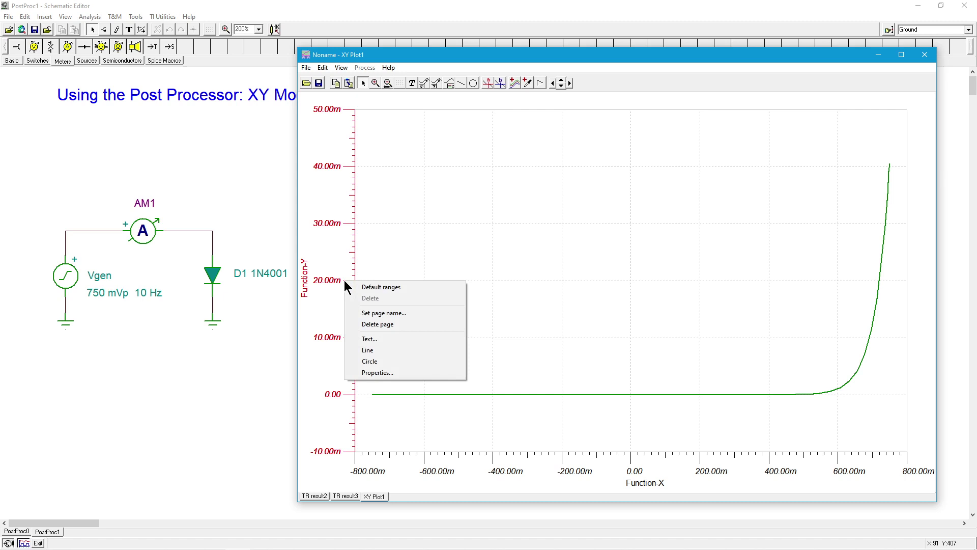
left_click(394, 374)
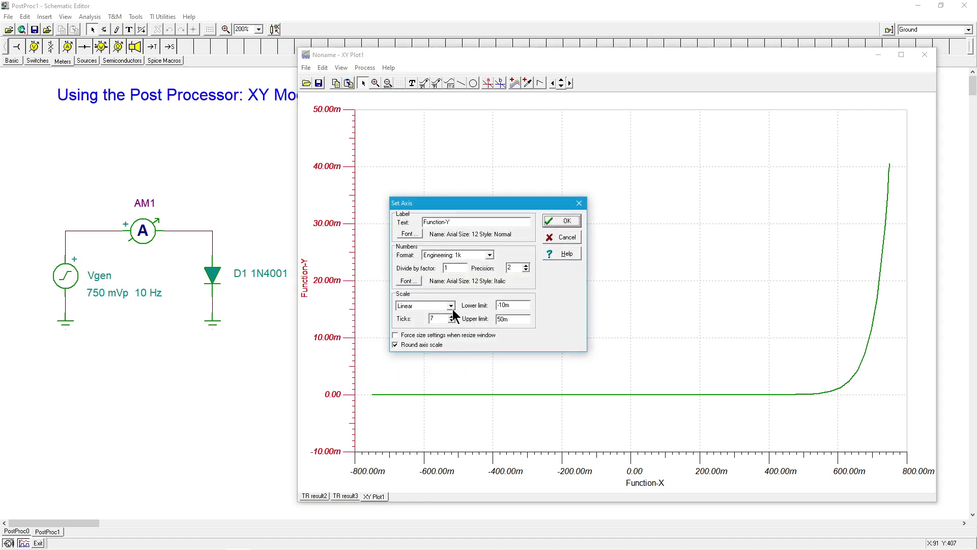
left_click(451, 305)
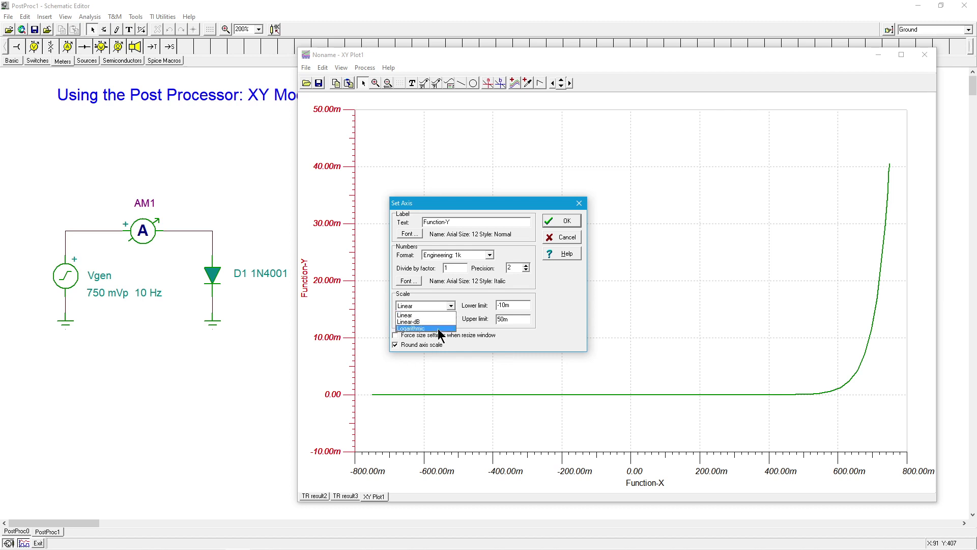
left_click(439, 329)
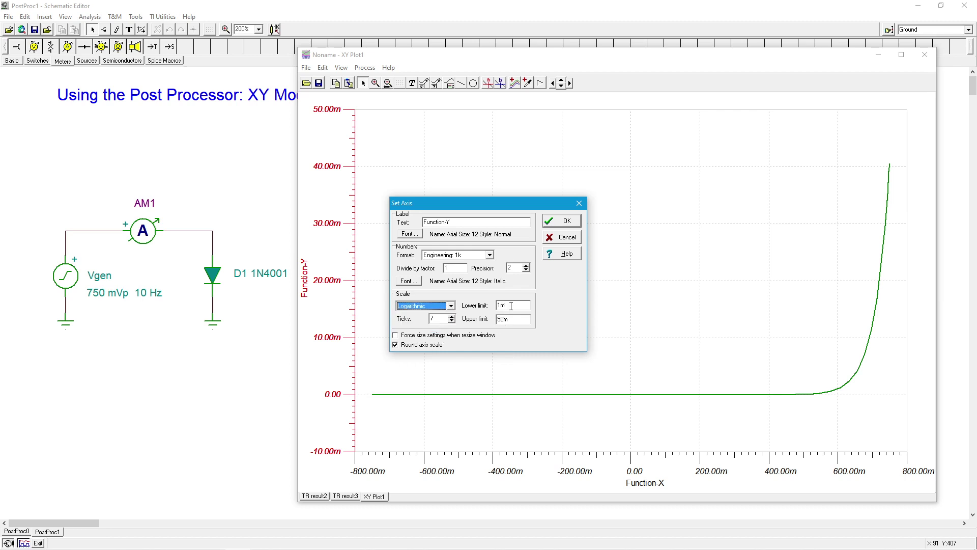
left_click_drag(512, 306, 493, 305)
type("100n")
left_click(562, 220)
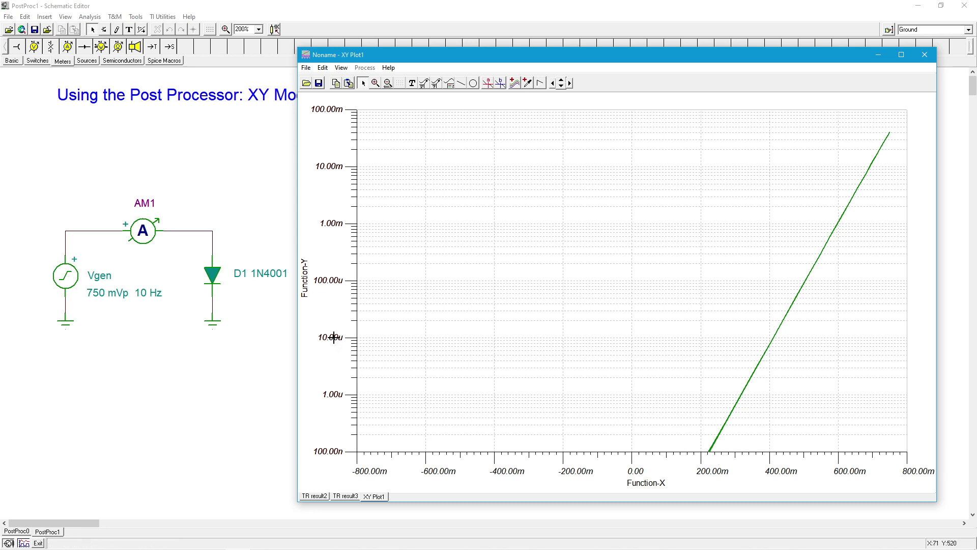
Return the Y axis to a linear scale spanning 0 to 100m
left_click(341, 357)
right_click(342, 356)
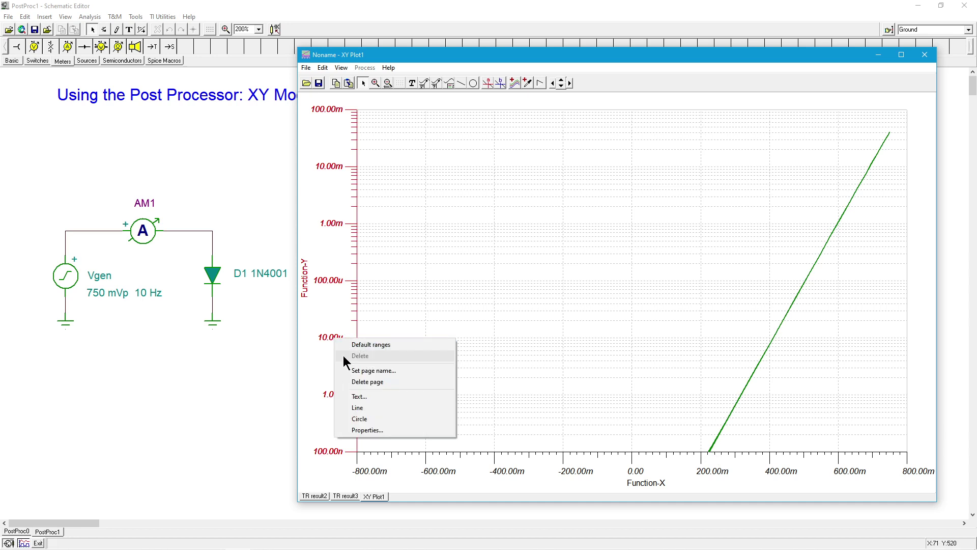
left_click(370, 430)
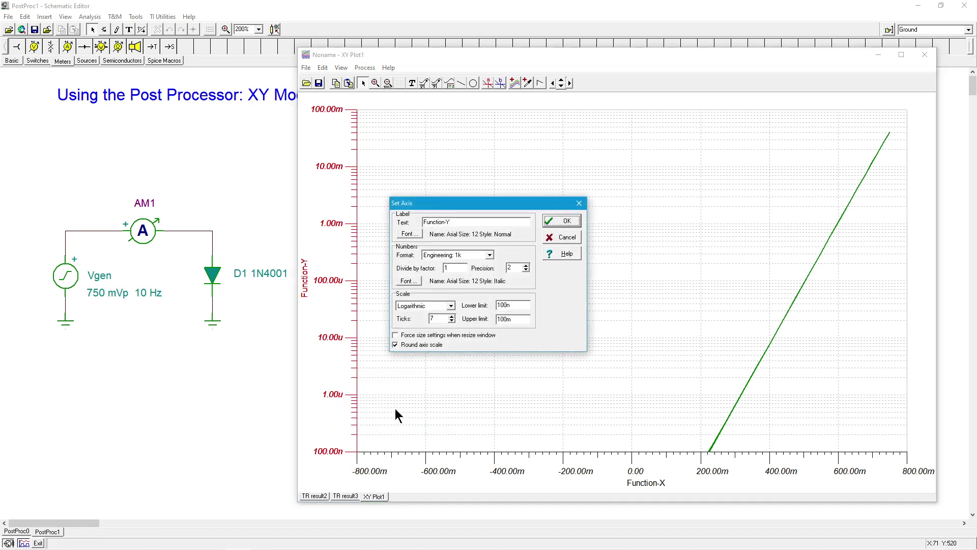
left_click(451, 306)
left_click(406, 315)
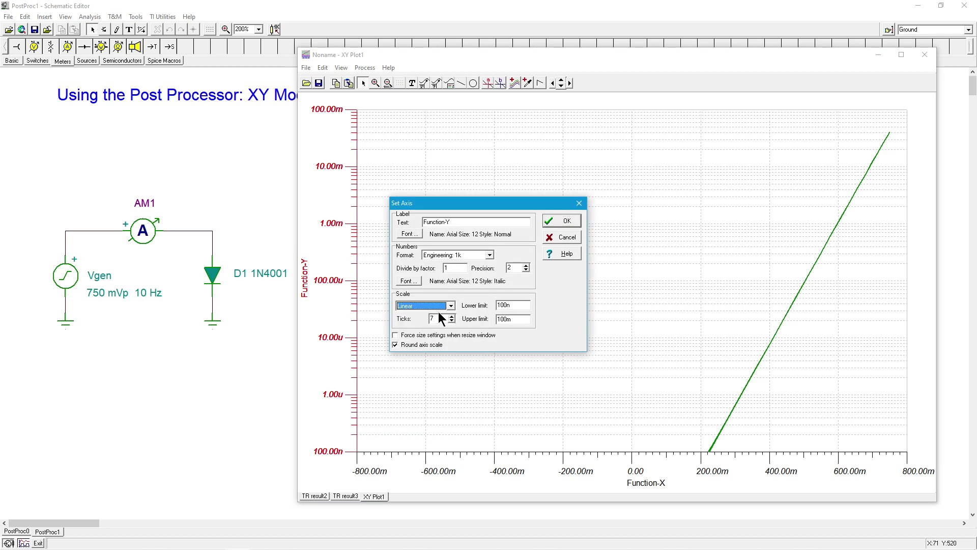
left_click(519, 307)
left_click(567, 221)
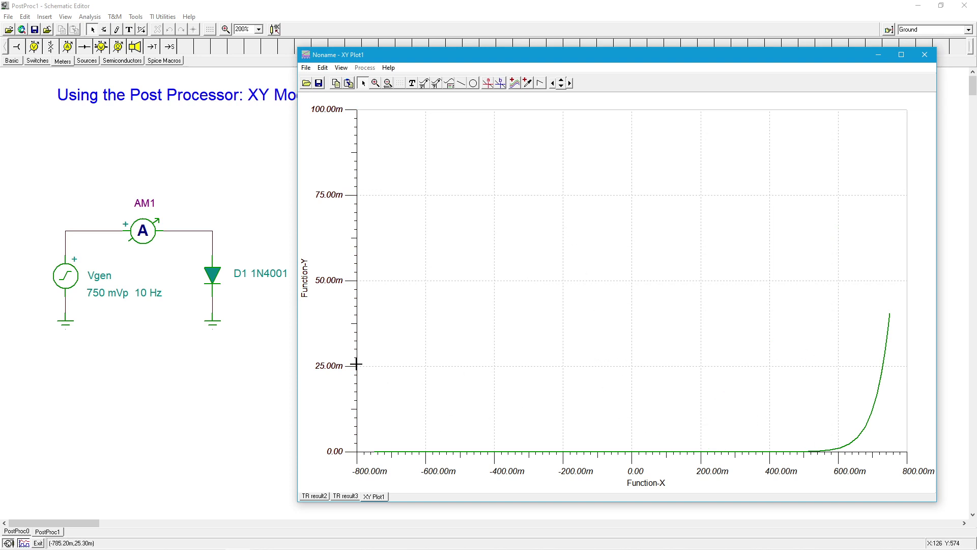
Change the Y axis upper limit to 50m, keeping the -10m lower limit
left_click(334, 364)
right_click(334, 364)
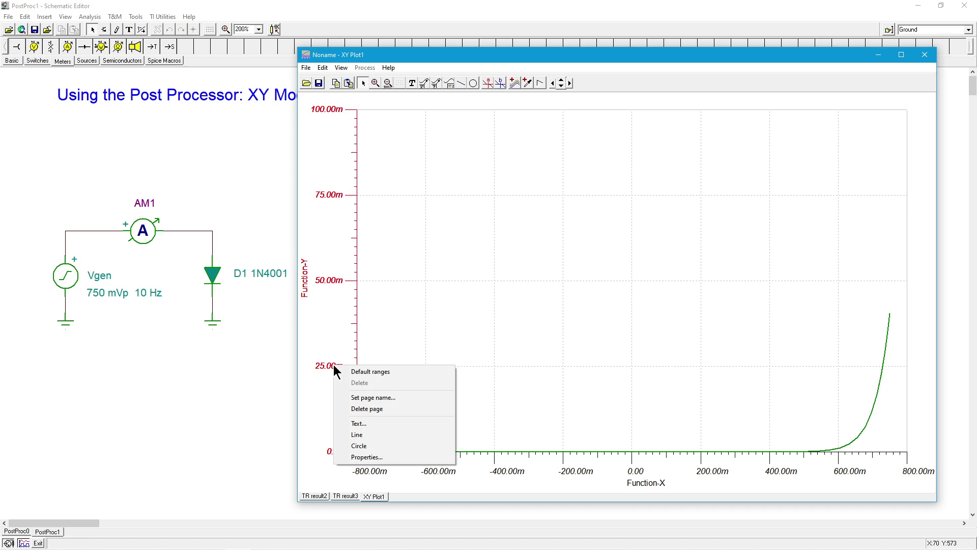
left_click(378, 457)
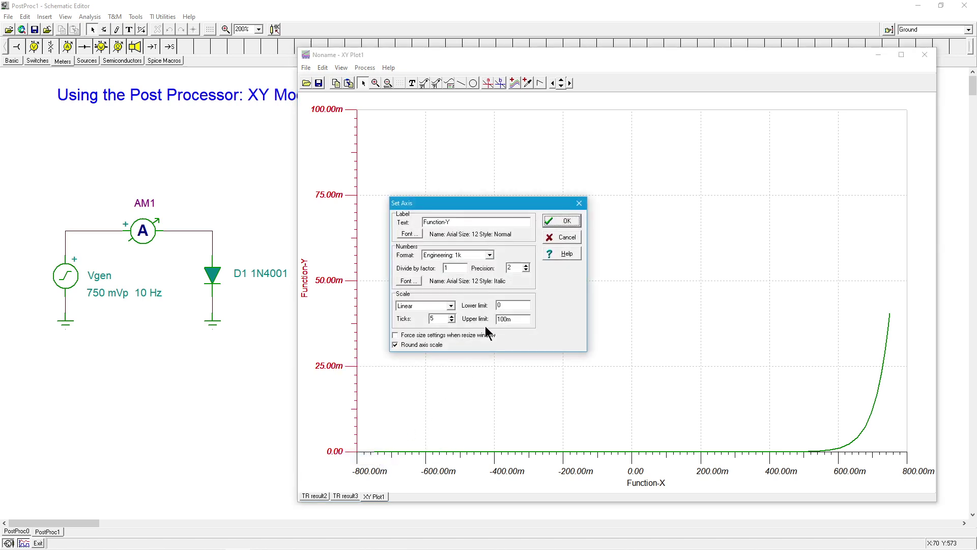
left_click_drag(504, 320, 491, 320)
type("5")
key("Return")
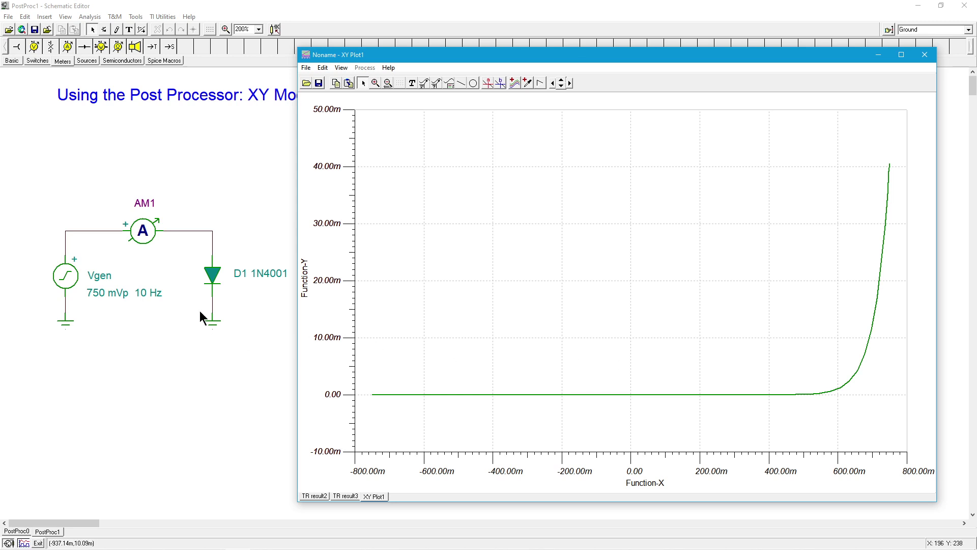
Close the XY Plot1 window to reveal the PostProc1 schematic
left_click(925, 54)
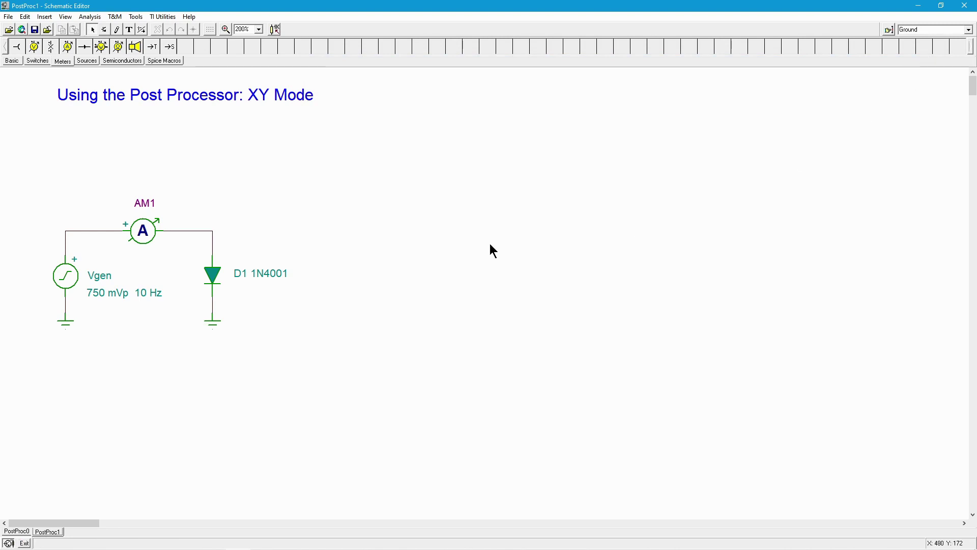